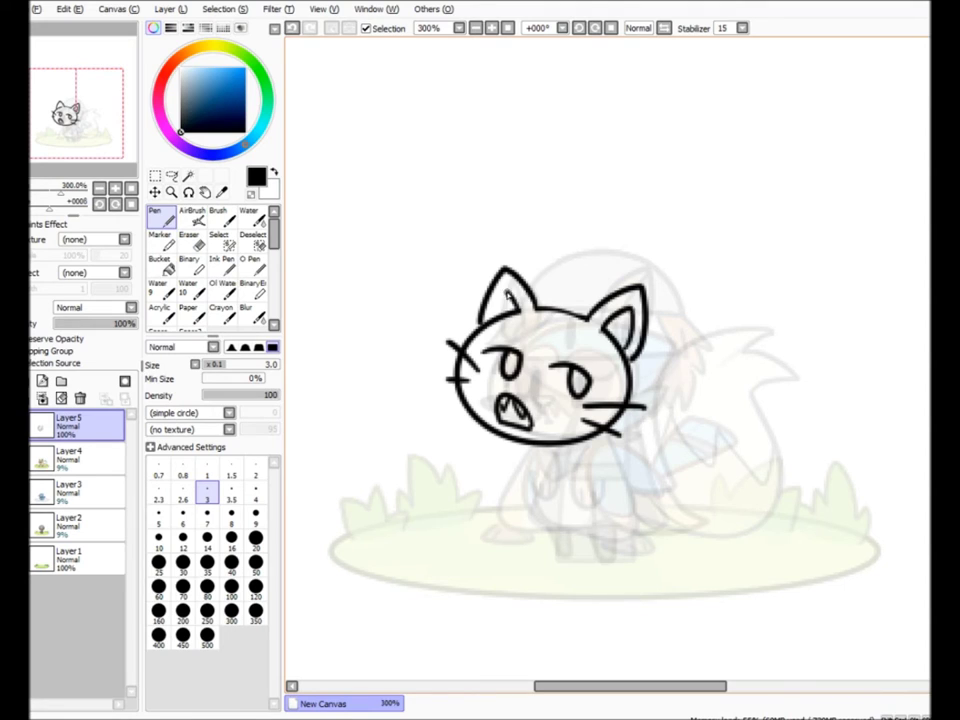
mouse_move(556, 461)
mouse_down()
mouse_move(516, 537)
mouse_move(529, 453)
mouse_move(538, 488)
mouse_up()
key(ctrl+z)
mouse_move(525, 517)
mouse_down()
mouse_move(508, 530)
mouse_move(492, 526)
mouse_up()
mouse_move(556, 446)
mouse_down()
mouse_move(626, 536)
mouse_move(526, 532)
mouse_up()
mouse_move(532, 462)
mouse_down()
mouse_move(562, 501)
mouse_move(527, 518)
mouse_move(521, 546)
mouse_up()
drag(603, 485, 586, 534)
mouse_move(632, 514)
mouse_down()
mouse_move(652, 523)
mouse_move(588, 557)
mouse_up()
key(ctrl+z)
key(ctrl+z)
key(ctrl+z)
key(ctrl+z)
key(ctrl+z)
key(ctrl+z)
key(ctrl+z)
key(ctrl+z)
key(ctrl+z)
key(ctrl+z)
- Draw the cat's blocky body below the head with a long upward-curling tail behind it
mouse_move(558, 448)
mouse_down()
mouse_move(643, 539)
mouse_move(534, 447)
mouse_up()
mouse_move(653, 468)
mouse_down()
mouse_move(732, 329)
mouse_move(655, 490)
mouse_up()
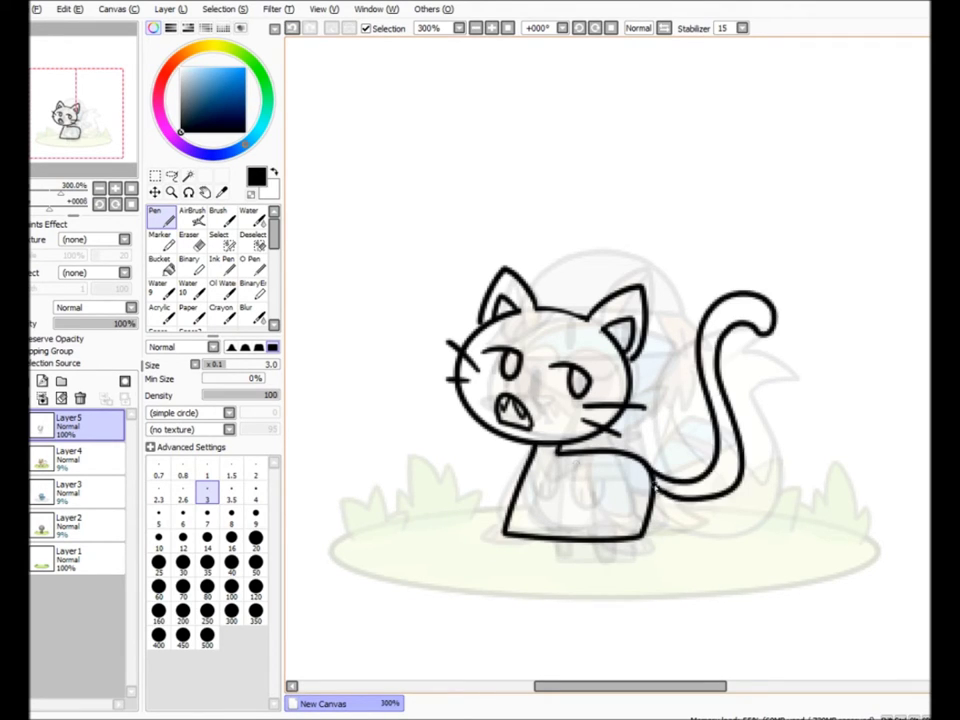
key(e)
key(n)
- Try drawing a raised arm with a paw on a new layer, and cut it away with a lasso selection
click(42, 381)
drag(545, 486, 521, 518)
key(ctrl+z)
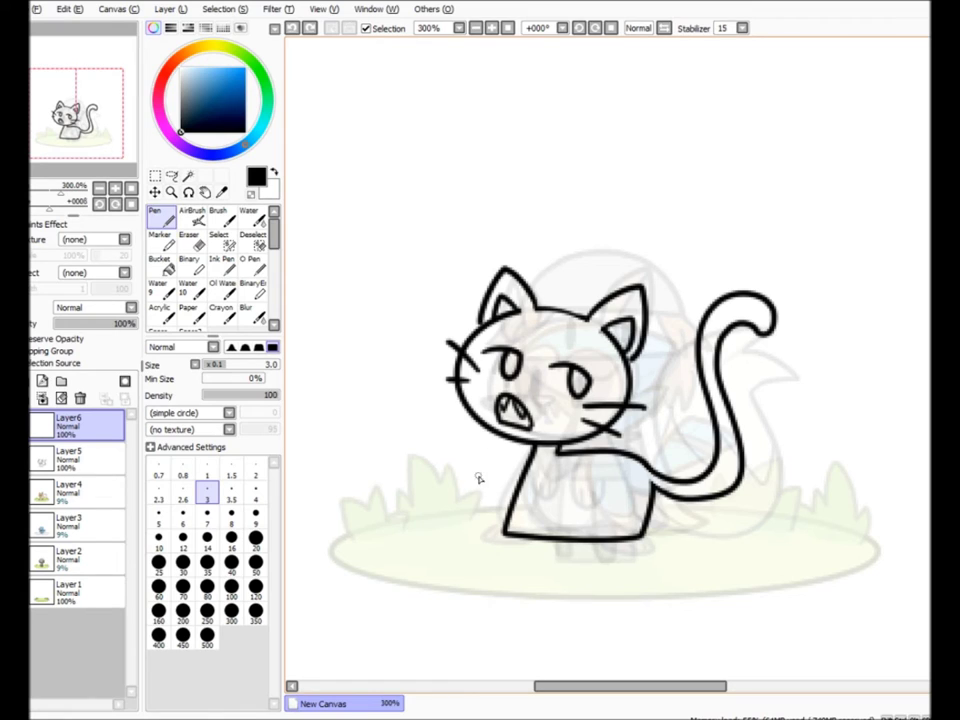
drag(487, 500, 423, 490)
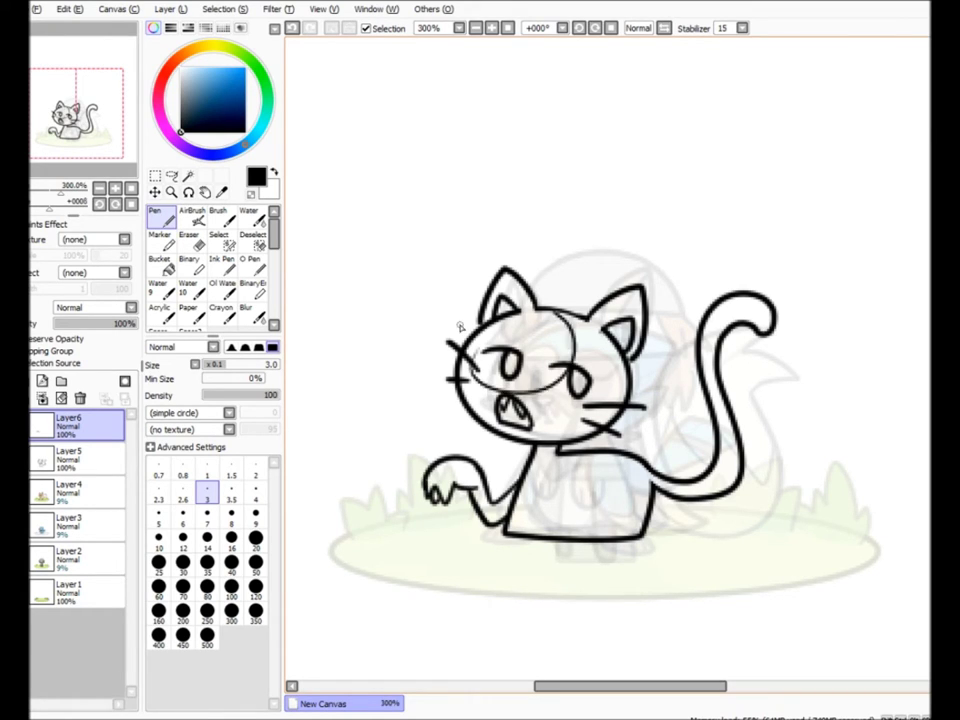
click(172, 176)
mouse_move(468, 438)
mouse_down()
mouse_move(529, 475)
mouse_move(408, 438)
mouse_up()
key(ctrl+x)
click(42, 401)
key(ctrl+d)
- On a new layer, outline a rounded patch on the cat's back and a curved patch across its face
click(42, 381)
click(162, 217)
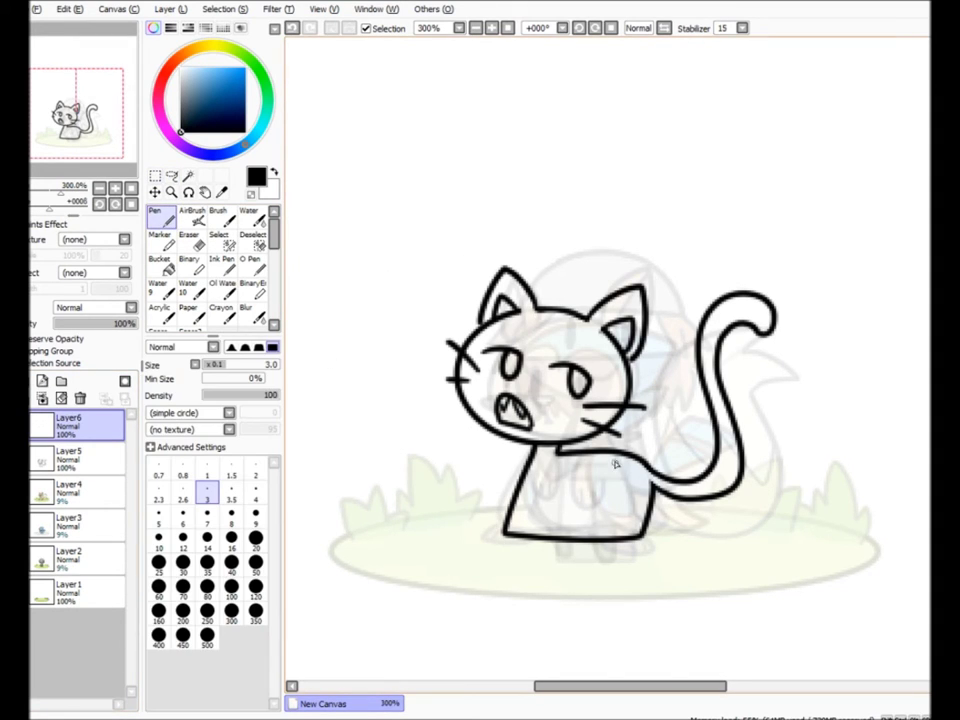
drag(639, 460, 562, 457)
drag(547, 312, 474, 378)
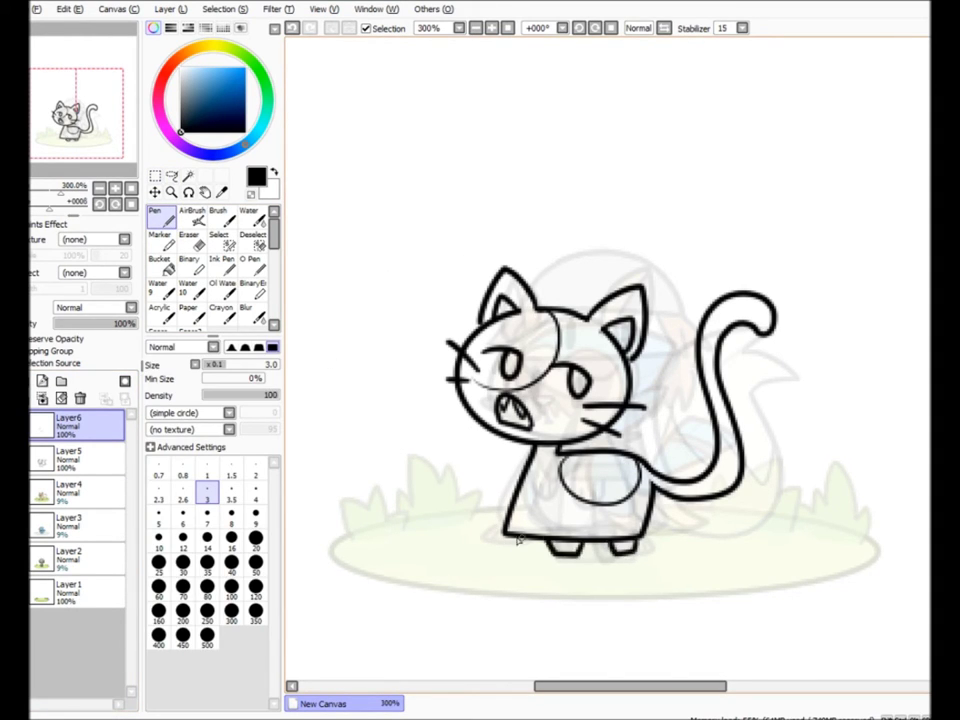
- Try drawing rounded front and hind legs around the base of the body
key(ctrl+z)
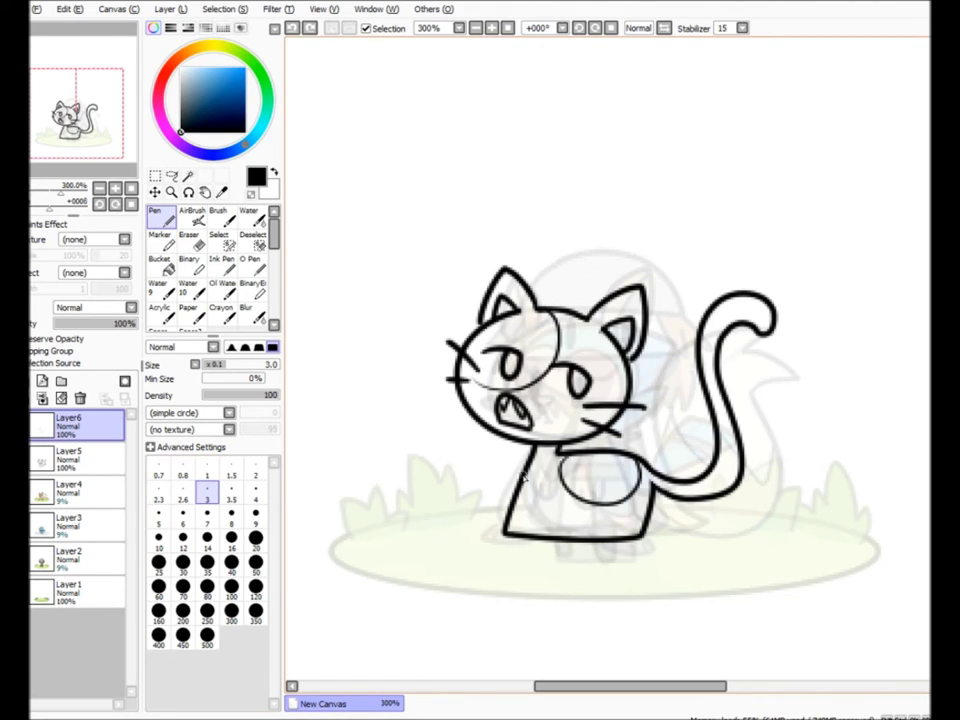
mouse_move(584, 513)
mouse_down()
mouse_move(596, 553)
mouse_move(577, 491)
mouse_up()
mouse_move(526, 470)
mouse_down()
mouse_move(520, 547)
mouse_move(530, 544)
mouse_up()
drag(498, 510, 530, 535)
drag(656, 503, 628, 548)
mouse_move(648, 536)
mouse_down()
mouse_move(617, 501)
mouse_move(642, 499)
mouse_move(637, 529)
mouse_up()
click(190, 241)
click(79, 463)
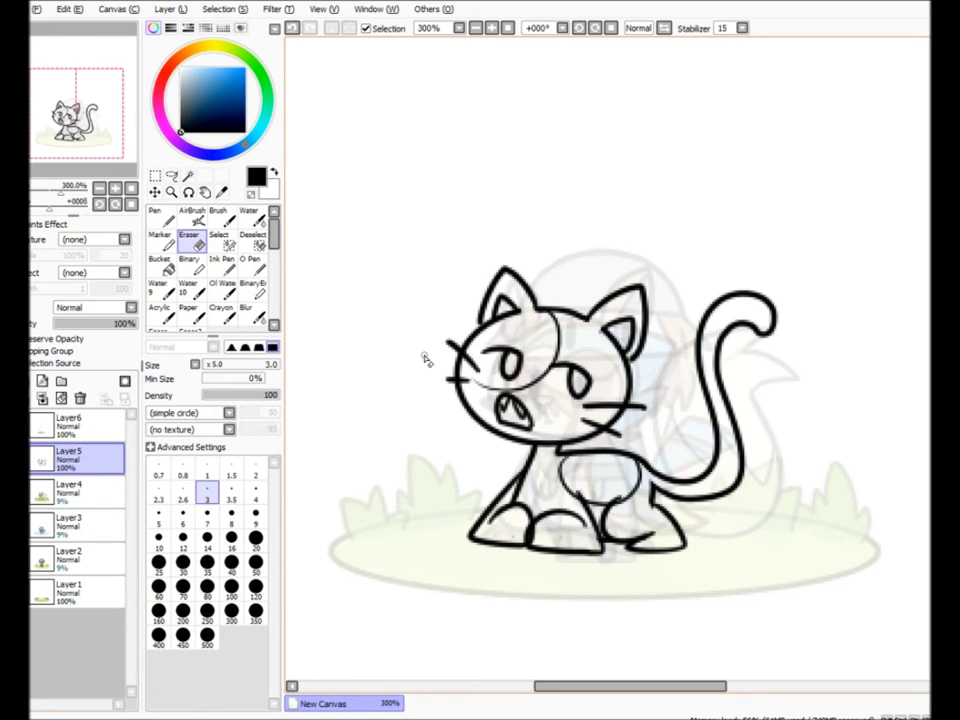
- Undo the drawn legs and try a new hind leg stroke under the back patch
key(ctrl+z)
key(ctrl+z)
key(ctrl+z)
key(ctrl+z)
key(ctrl+z)
key(ctrl+z)
key(ctrl+z)
key(ctrl+z)
click(161, 217)
mouse_move(613, 489)
mouse_down()
mouse_move(638, 546)
mouse_move(608, 549)
mouse_up()
key(ctrl+z)
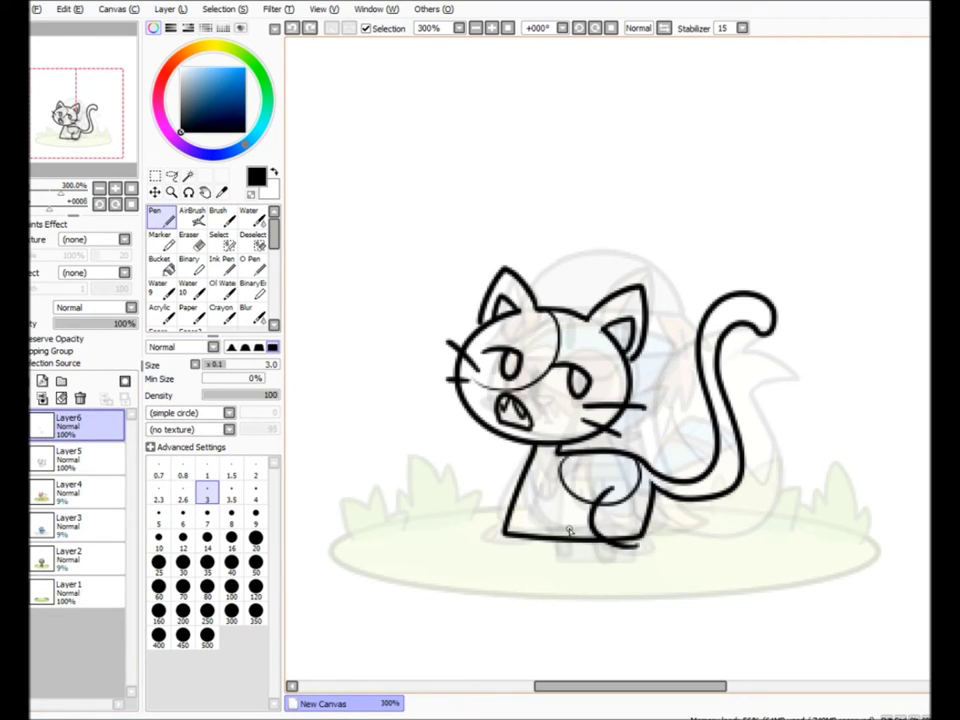
key(ctrl+z)
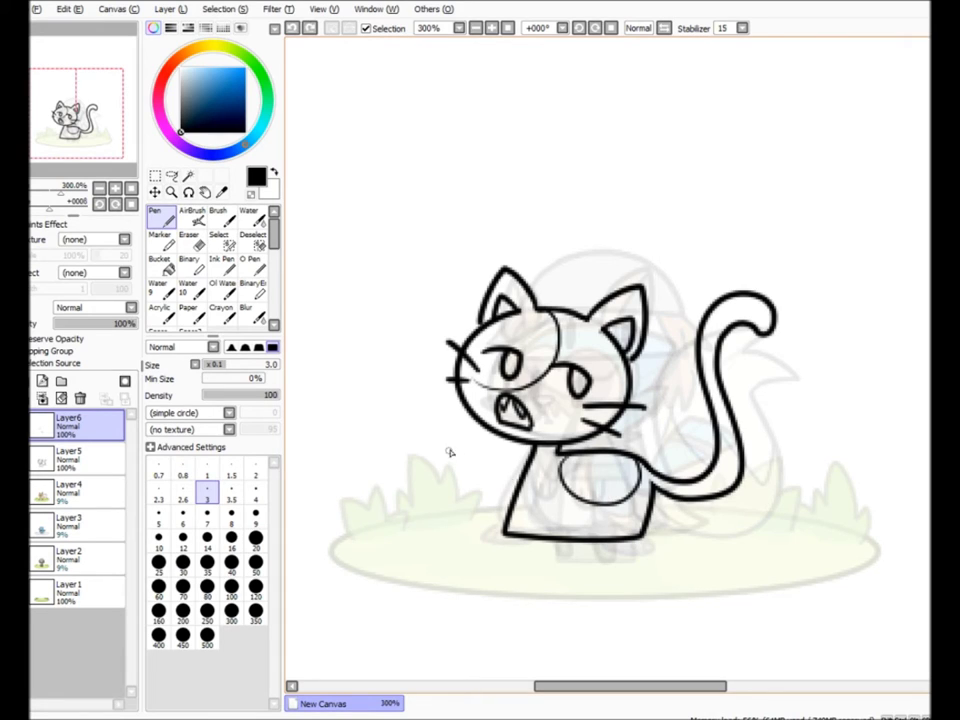
drag(455, 472, 443, 472)
key(ctrl+z)
key(ctrl+z)
key(ctrl+z)
key(ctrl+z)
key(ctrl+z)
key(ctrl+z)
- Draw a bent raised arm in front of the body and reshape its paw into a plain rounded form
mouse_move(523, 469)
mouse_down()
mouse_move(468, 466)
mouse_move(423, 428)
mouse_move(430, 451)
mouse_move(417, 446)
mouse_move(415, 456)
mouse_move(492, 504)
mouse_up()
key(e)
key(n)
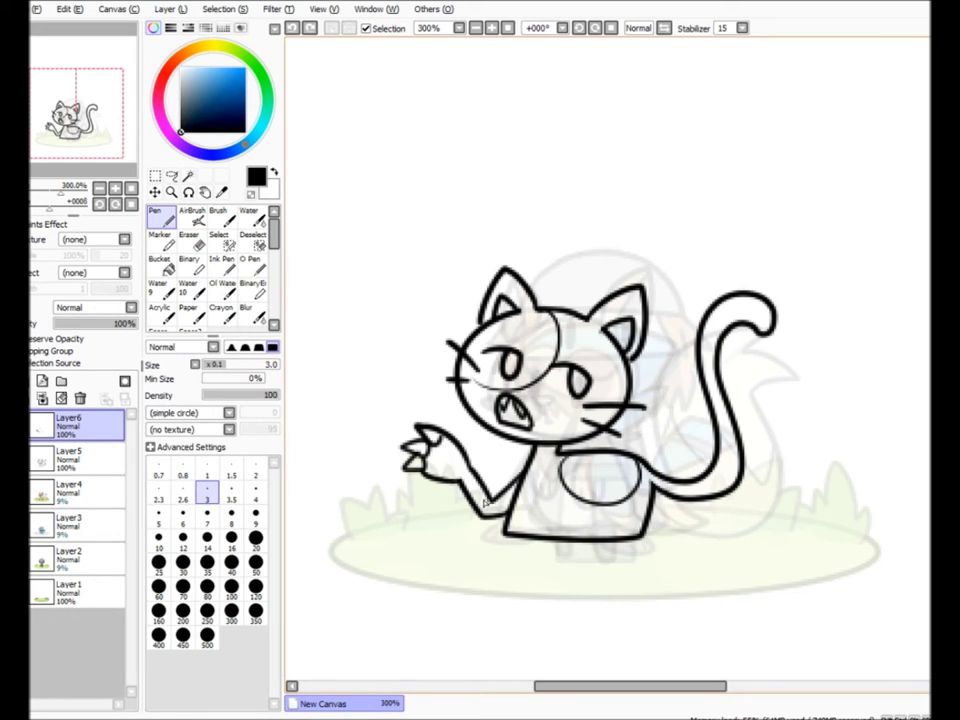
key(ctrl+z)
click(191, 242)
mouse_move(430, 470)
mouse_down()
mouse_move(449, 394)
mouse_move(407, 448)
mouse_move(437, 490)
mouse_up()
key(n)
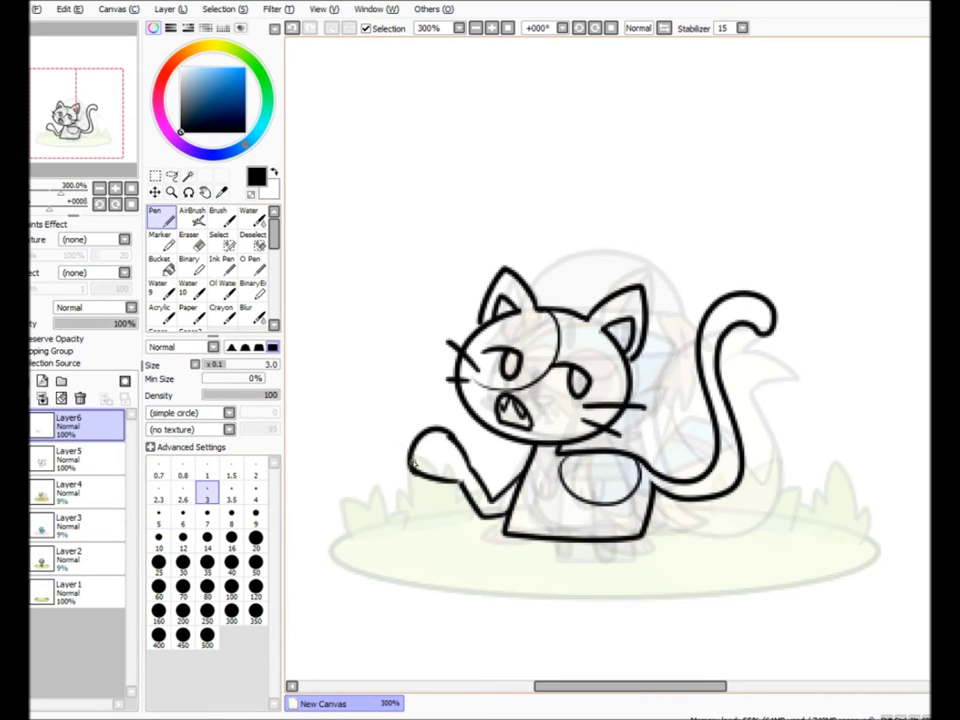
- Erase part of the paw's outline and redraw it with pointed claws
click(191, 242)
mouse_move(407, 470)
mouse_down()
mouse_move(439, 454)
mouse_move(420, 460)
mouse_move(439, 439)
mouse_move(435, 499)
mouse_move(388, 444)
mouse_up()
key(n)
key(e)
key(n)
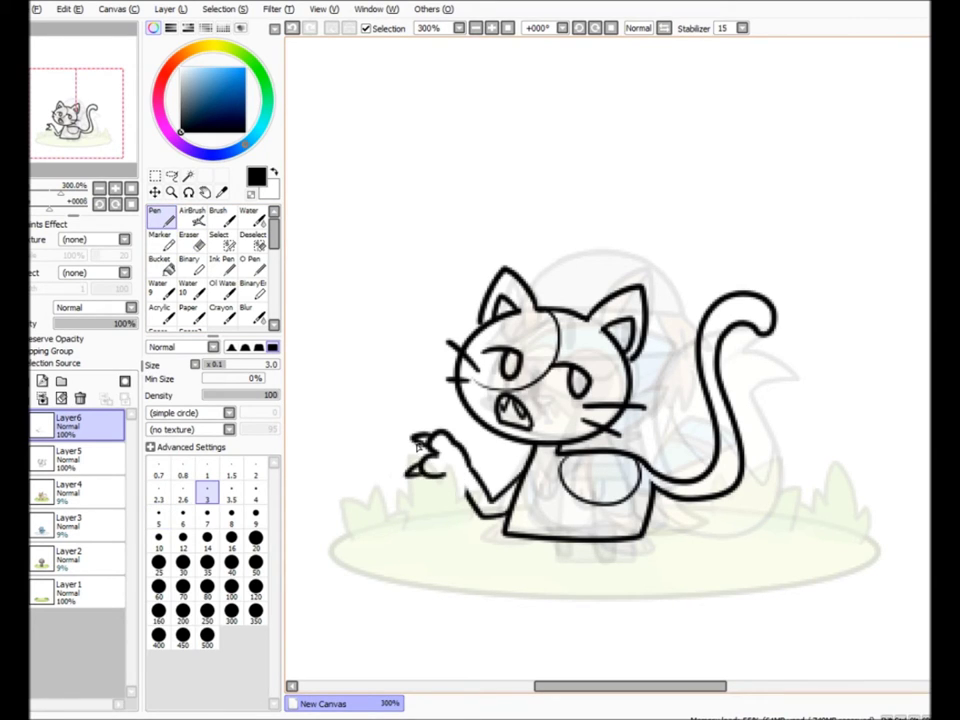
- Rework the claws and redraw the bent forearm so the arm joins the body at the shoulder
key(ctrl+z)
key(ctrl+z)
key(e)
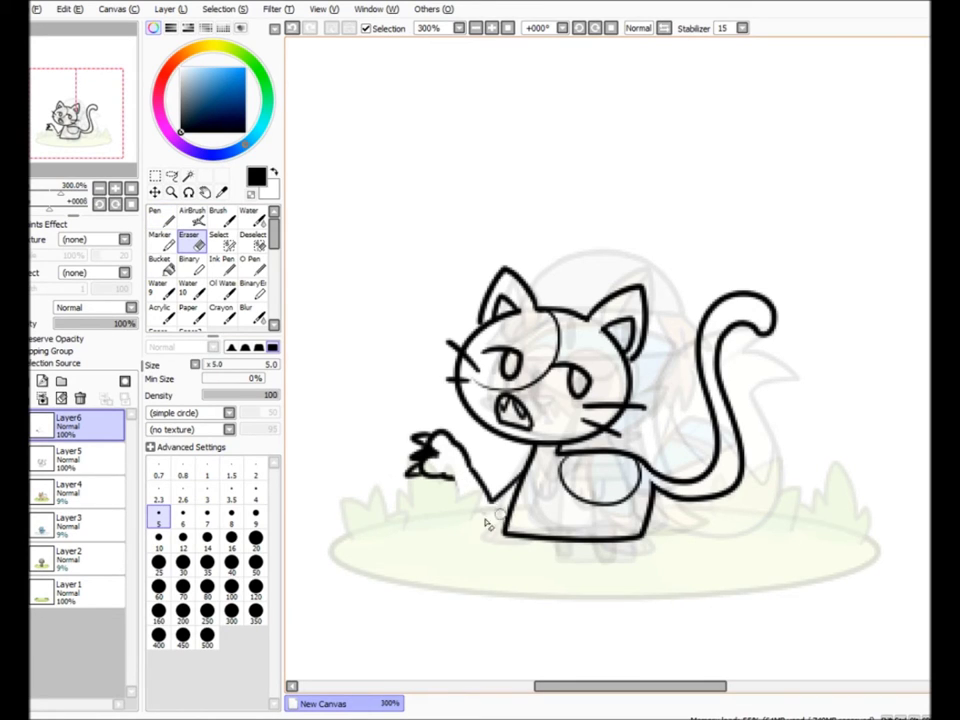
key(n)
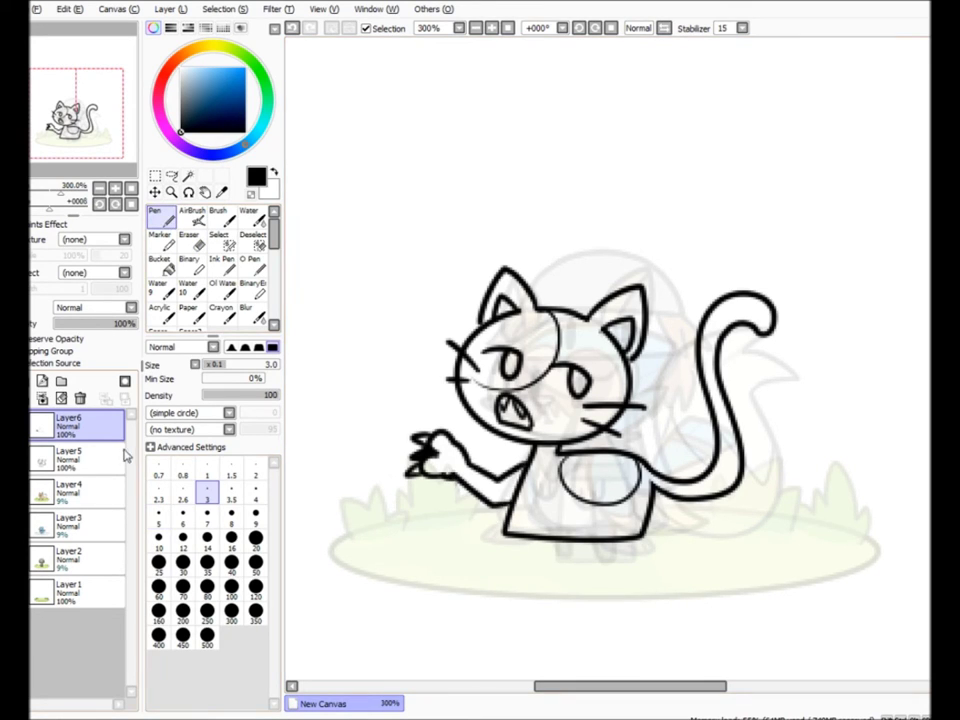
key(e)
key(n)
key(e)
key(n)
mouse_move(530, 458)
mouse_down()
mouse_move(496, 478)
mouse_move(482, 434)
mouse_up()
click(172, 176)
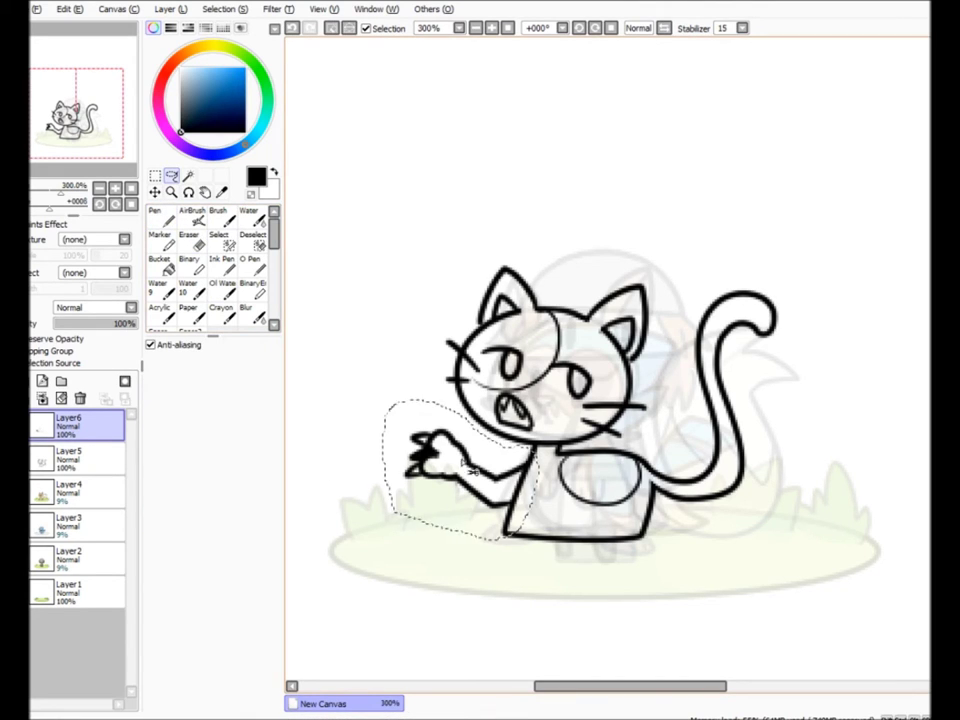
key(ctrl+d)
key(n)
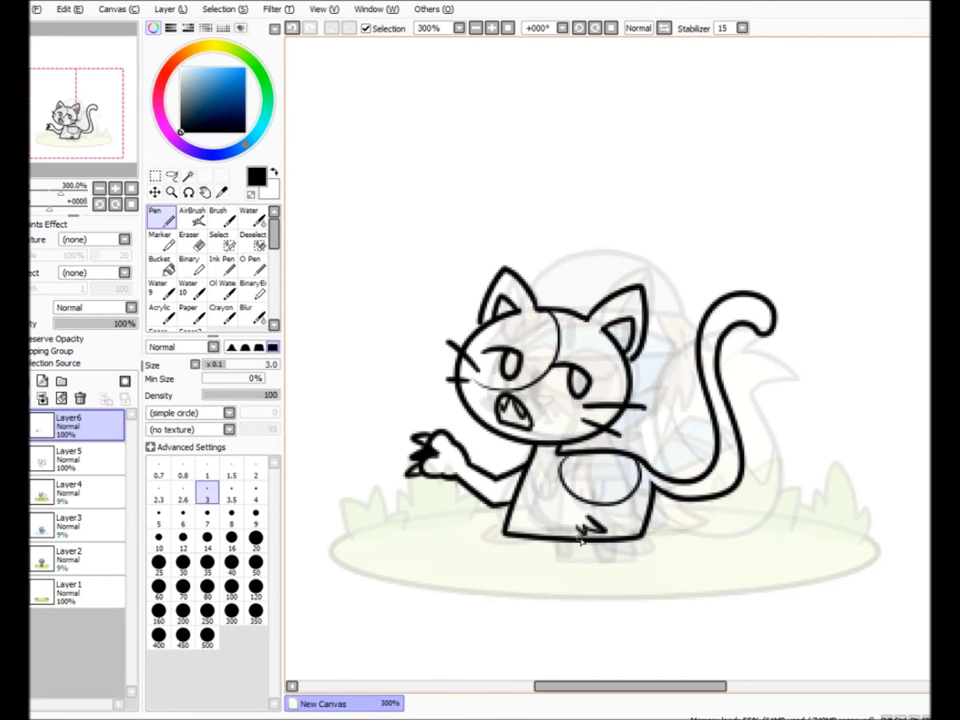
key(ctrl+z)
key(ctrl+z)
- Hide Layer6 and try strokes on a new layer above it
click(17, 421)
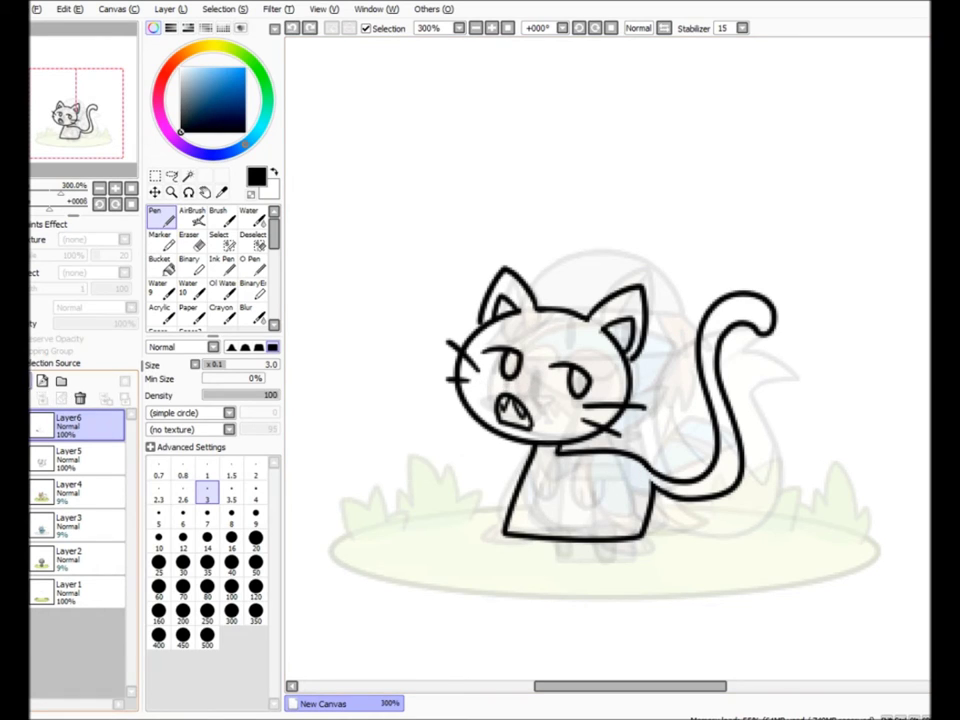
click(42, 381)
key(ctrl+z)
key(ctrl+z)
key(ctrl+z)
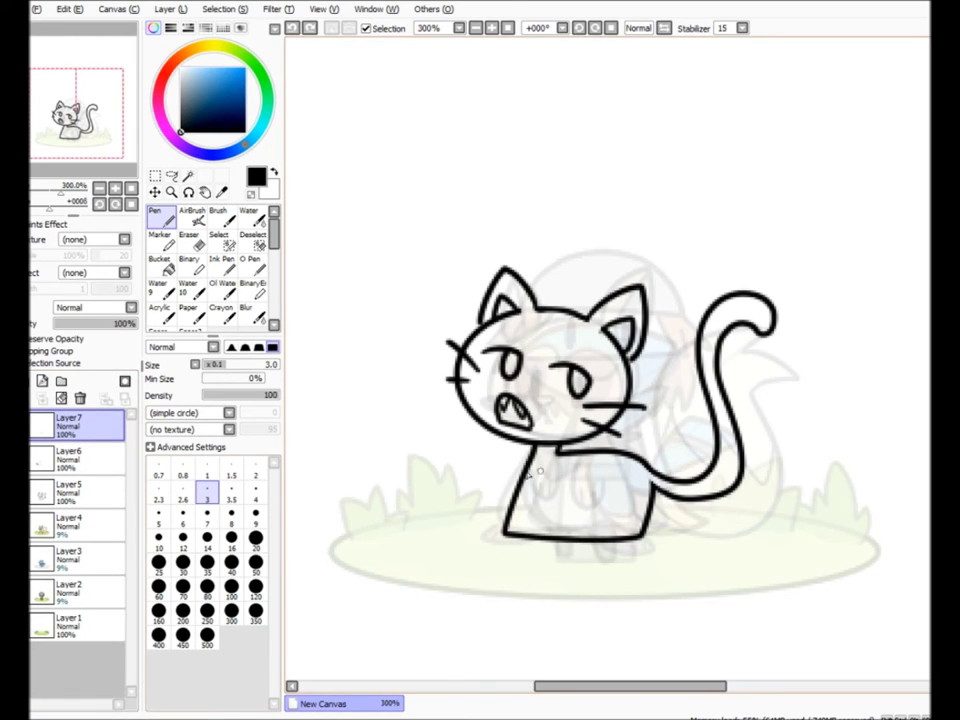
- Show and select Layer6, lasso the paw and forearm, and shift them closer to the body
click(17, 455)
click(80, 458)
click(172, 176)
drag(486, 450, 484, 500)
key(e)
key(ctrl+d)
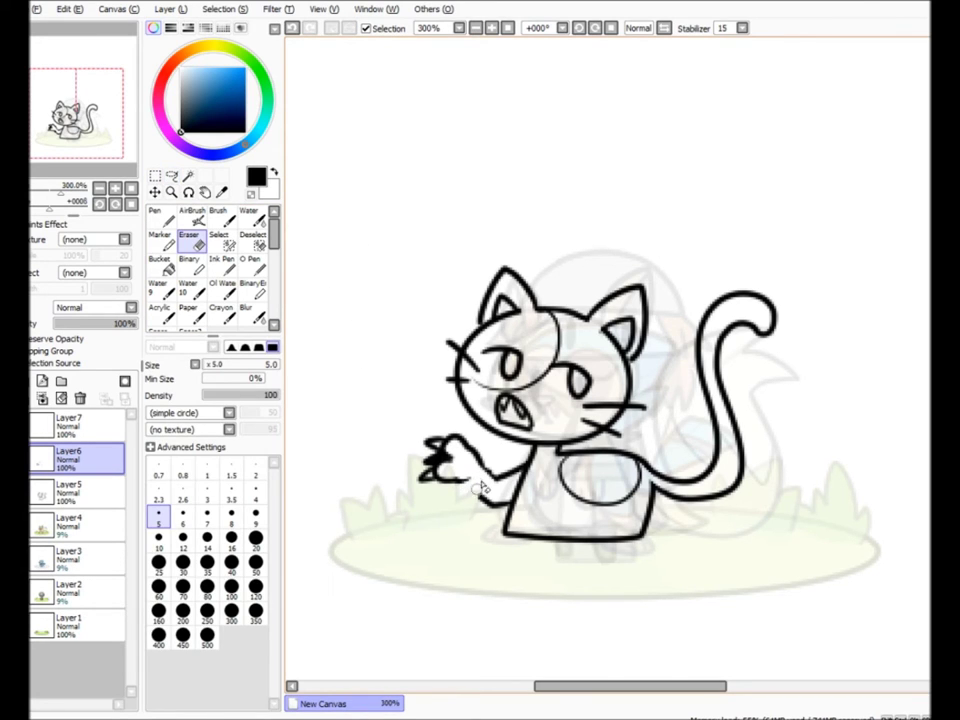
- Reconnect and clean up the moved arm and claws, and add short toe lines along the body's base
key(n)
key(e)
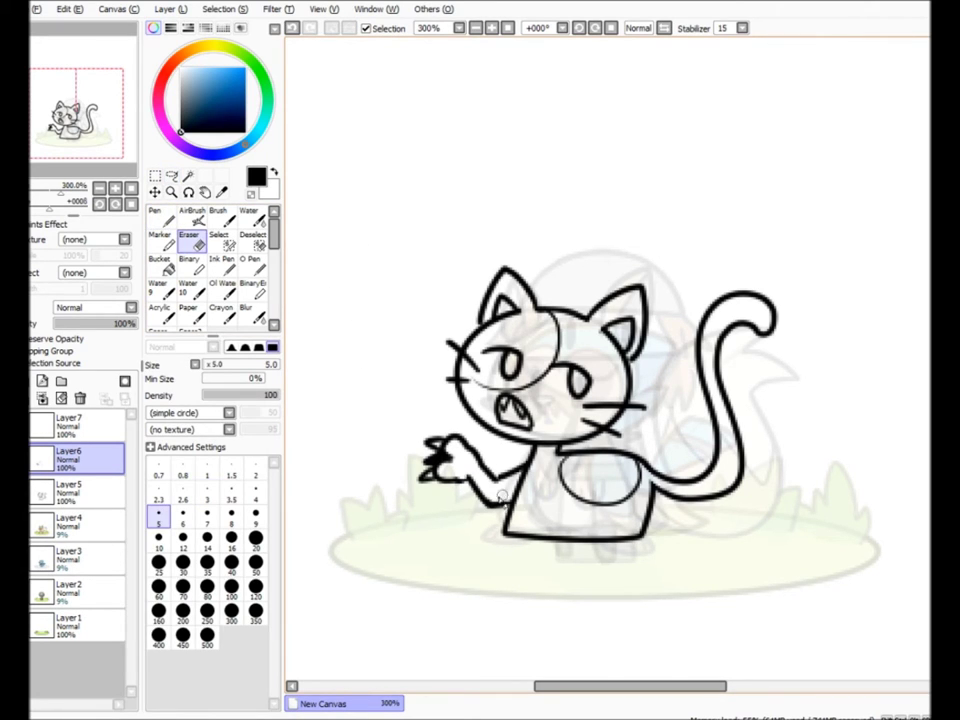
key(n)
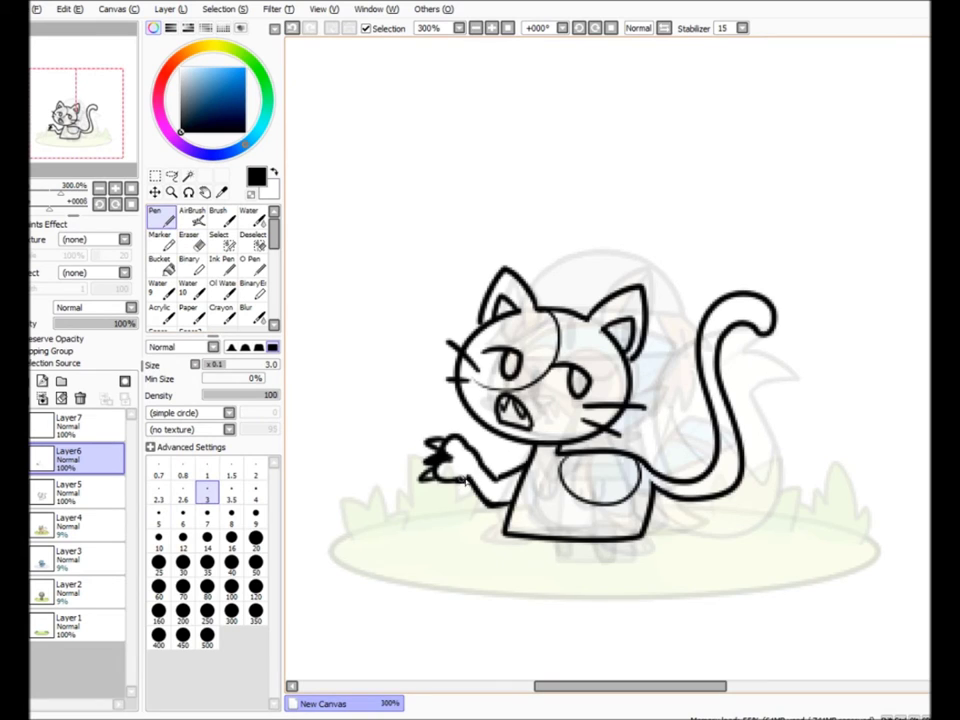
scroll(457, 480, up, 1)
key(e)
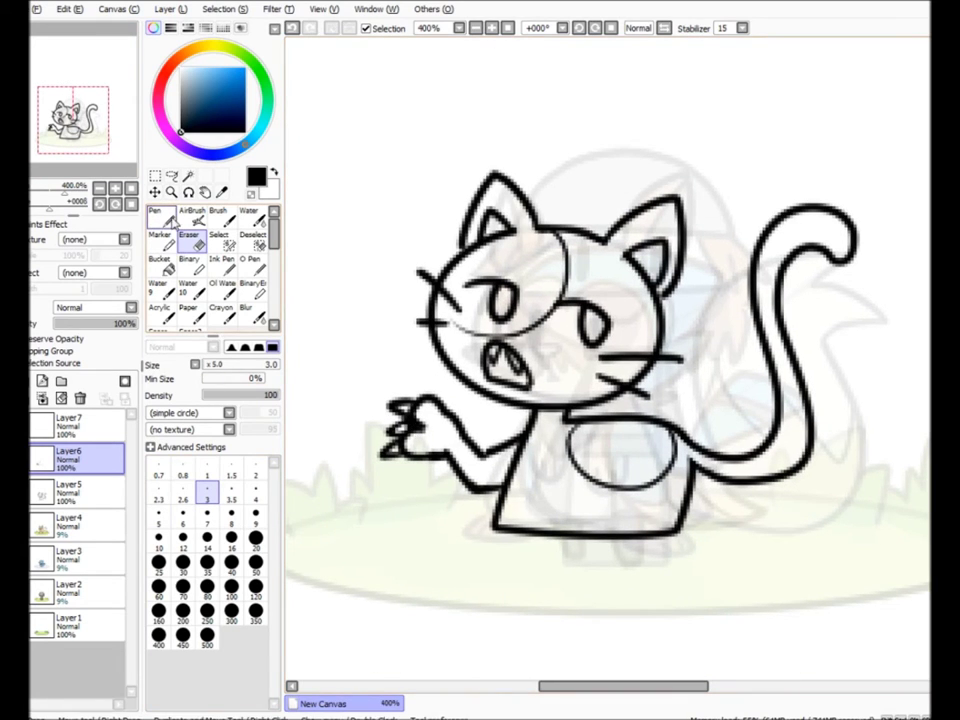
key(n)
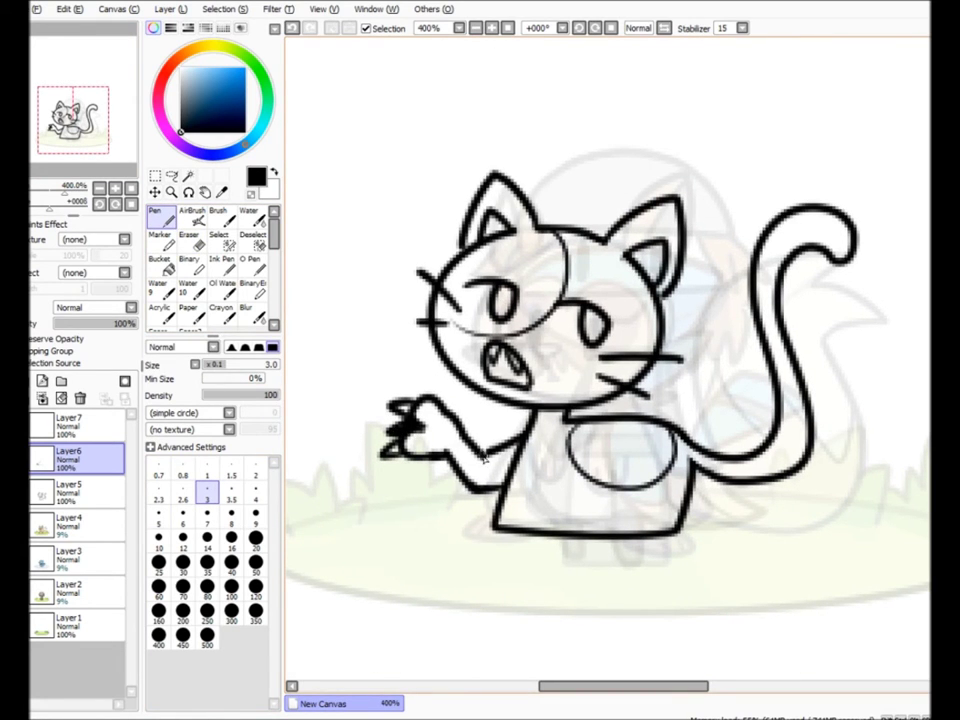
key(e)
key(n)
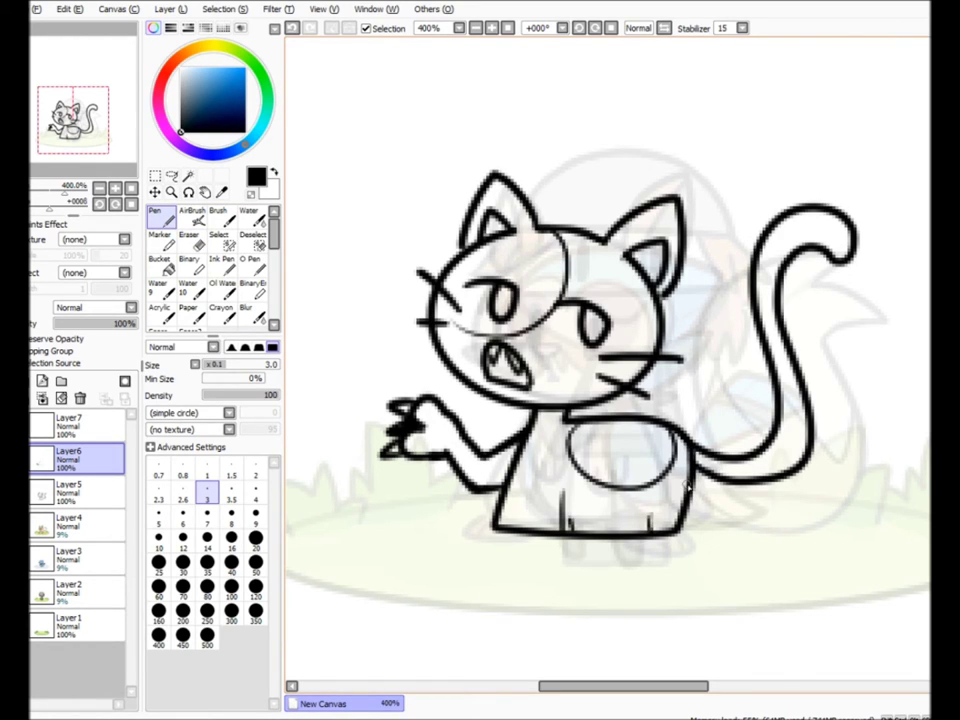
- Lasso the raised arm and cut and paste it onto its own layer
key(l)
mouse_move(542, 429)
mouse_down()
mouse_move(332, 431)
mouse_move(528, 415)
mouse_up()
key(ctrl+x)
key(ctrl+v)
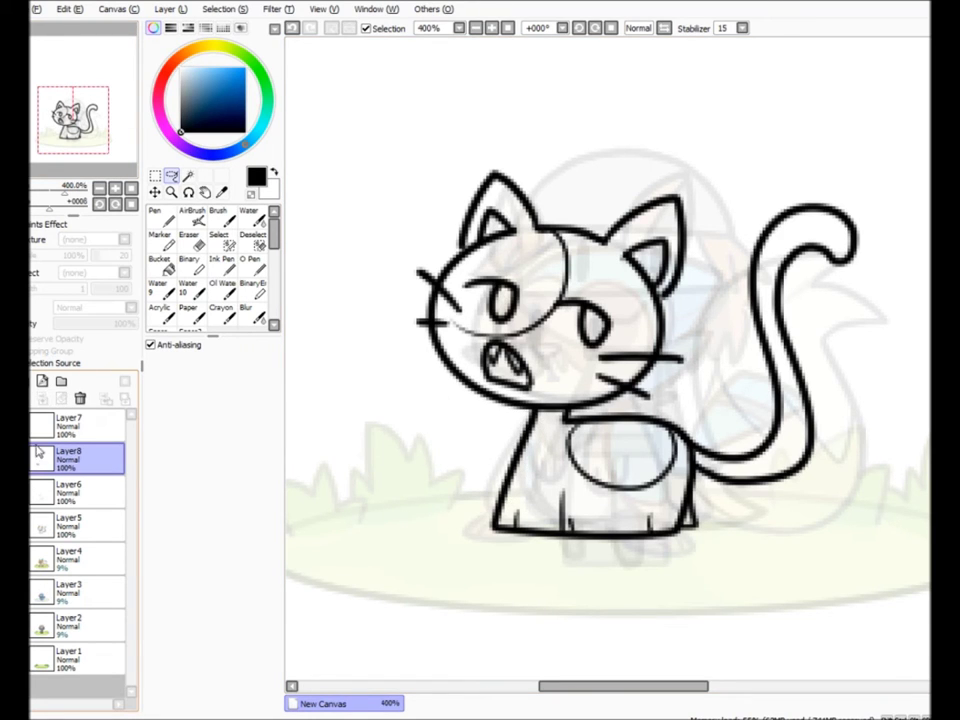
- Delete the empty Layer7 and merge Layer6 down into Layer5
click(72, 430)
click(80, 398)
click(77, 452)
click(43, 399)
- On a new layer above Layer8, outline two rounded feet at the base of the body
click(80, 438)
key(ctrl+shift+n)
click(155, 213)
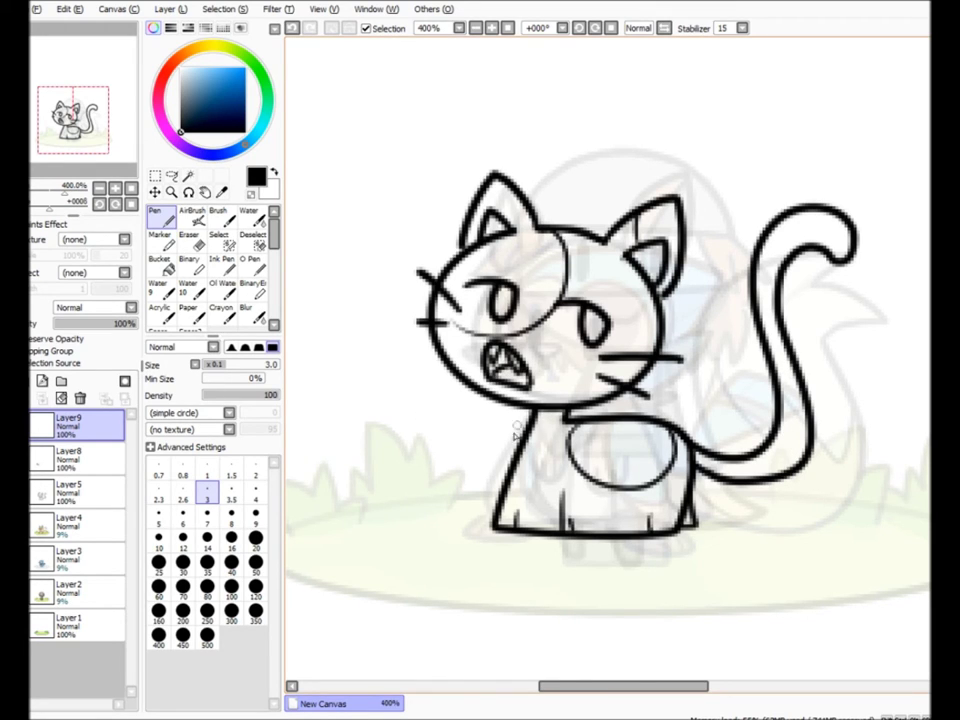
drag(493, 487, 451, 512)
mouse_move(582, 488)
mouse_down()
mouse_move(606, 544)
mouse_move(582, 488)
mouse_move(580, 498)
mouse_move(612, 499)
mouse_up()
- Lower the opacity of Layer5 to 53% and make Layer9 active again
double_click(80, 425)
click(548, 314)
click(193, 242)
click(155, 214)
click(80, 493)
drag(122, 323, 98, 323)
click(70, 424)
- Erase the larger foot and redraw it as a rounded paw with two pointed toes, setting the eraser size to 3
drag(597, 543, 545, 540)
key(e)
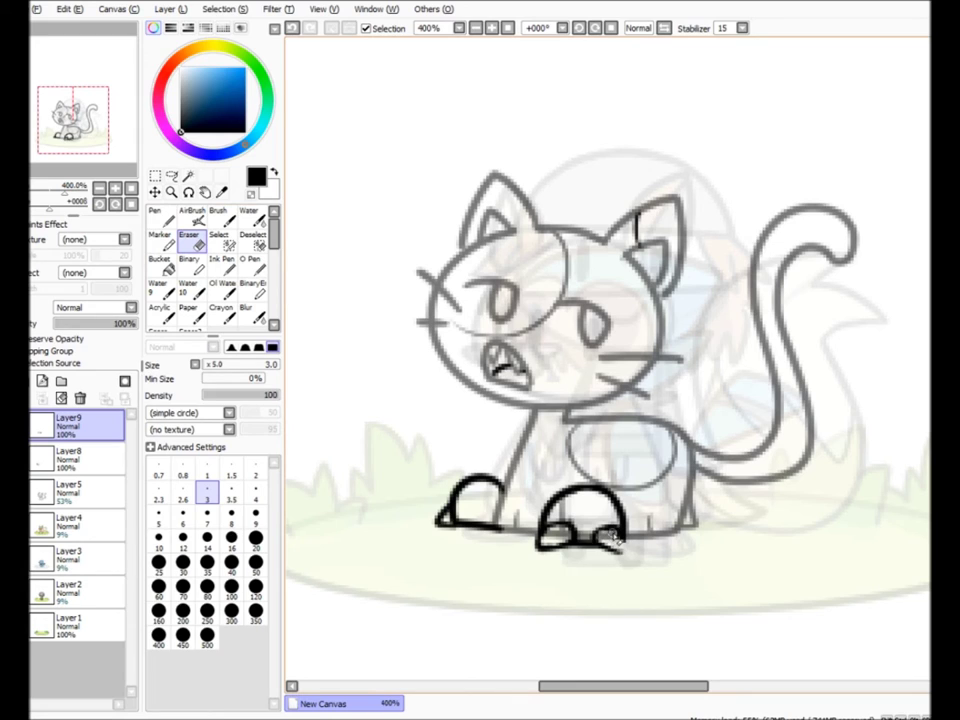
drag(553, 543, 583, 553)
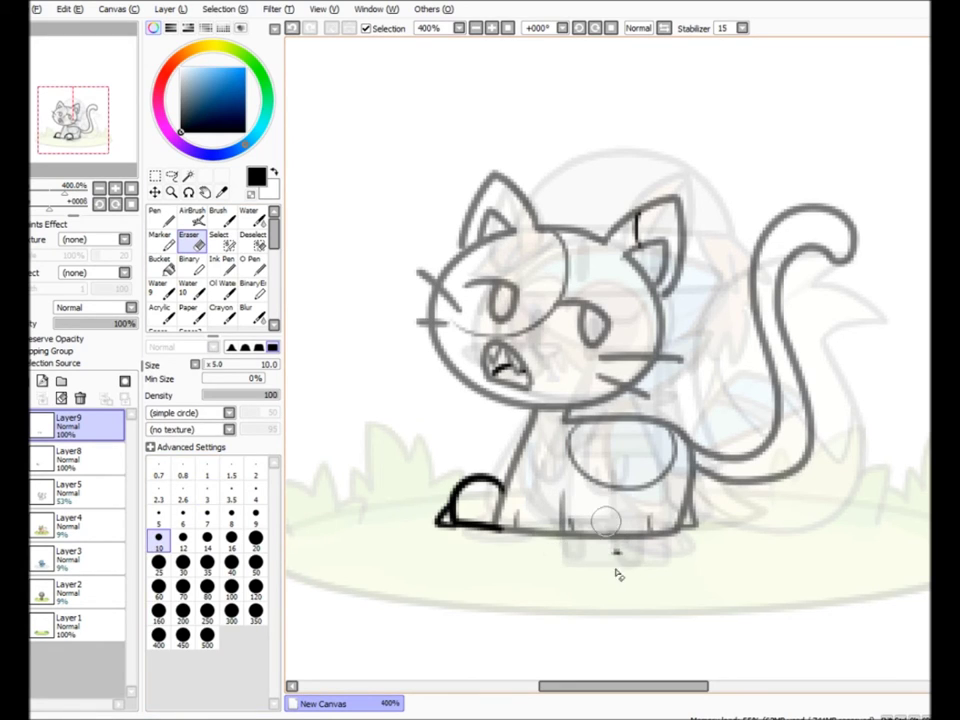
key(p)
drag(623, 509, 541, 541)
mouse_move(598, 528)
mouse_down()
mouse_move(604, 522)
mouse_move(621, 548)
mouse_up()
mouse_move(573, 541)
mouse_down()
mouse_move(556, 519)
mouse_move(540, 543)
mouse_move(562, 536)
mouse_up()
click(193, 243)
click(207, 492)
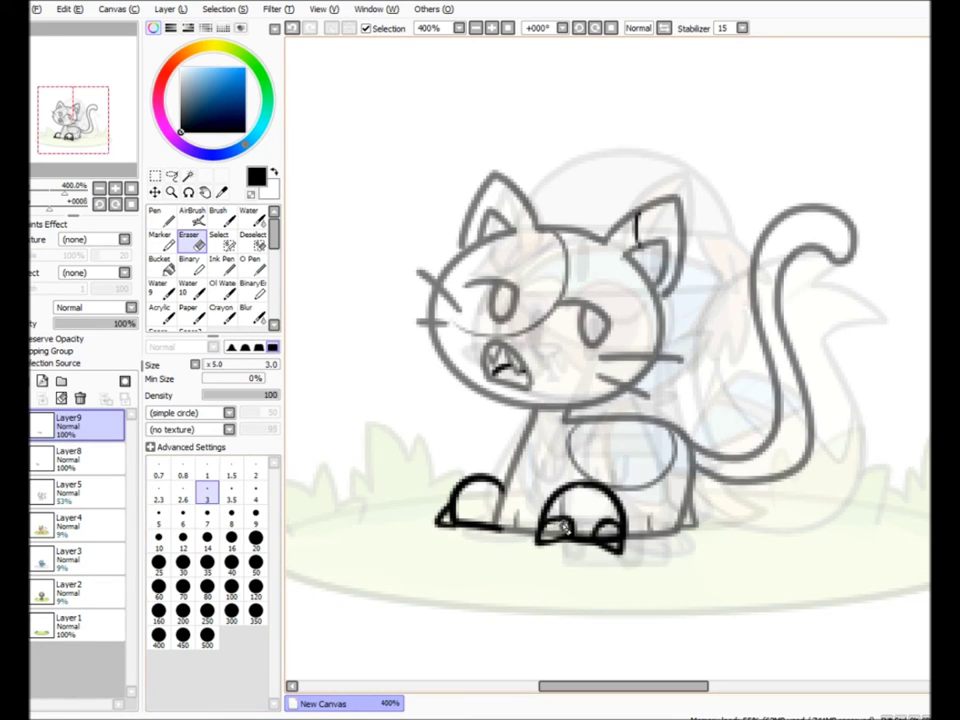
- Check the new feet on their own by hiding Layer5 and showing it again
click(30, 491)
click(163, 219)
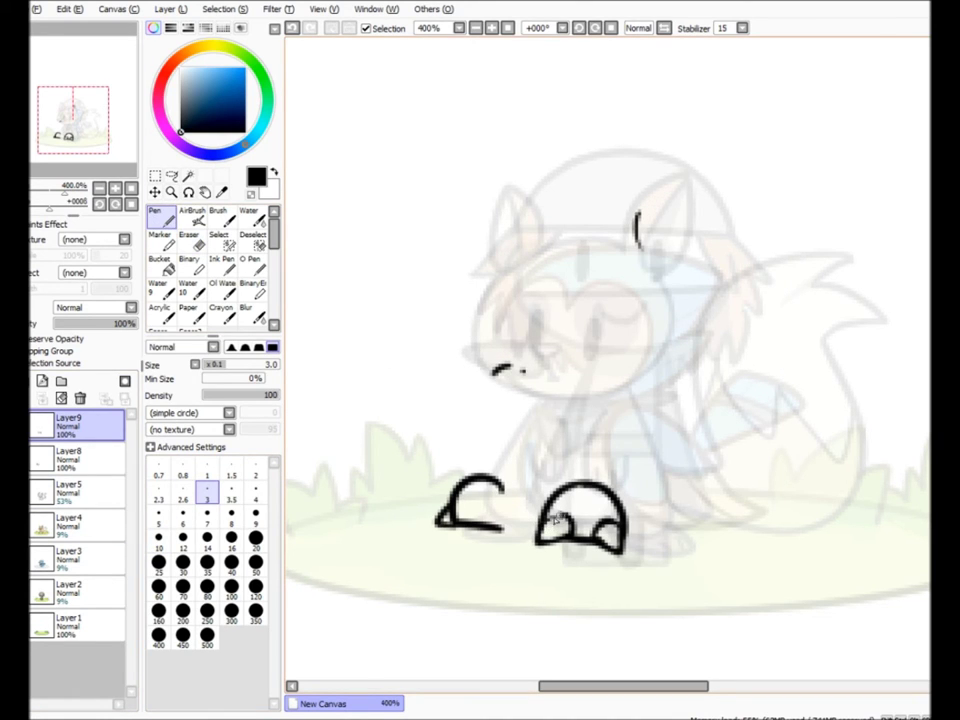
click(30, 491)
- Hide the faded reference layers Layer2, Layer3 and Layer4, and restore Layer5 to 100% opacity
click(30, 559)
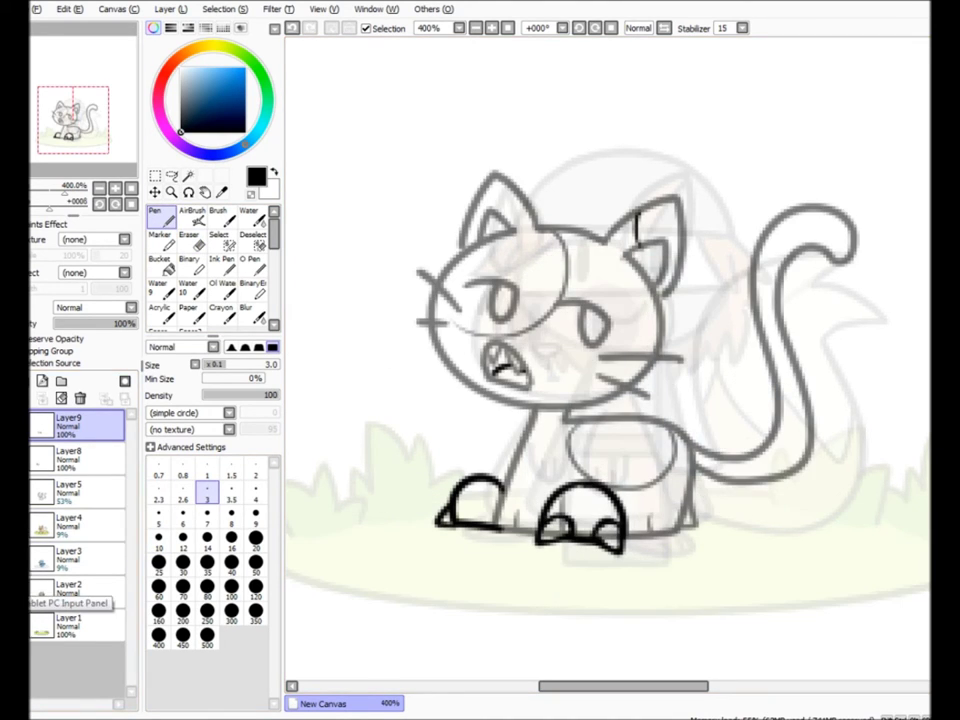
click(30, 526)
click(30, 592)
click(88, 491)
drag(93, 323, 137, 324)
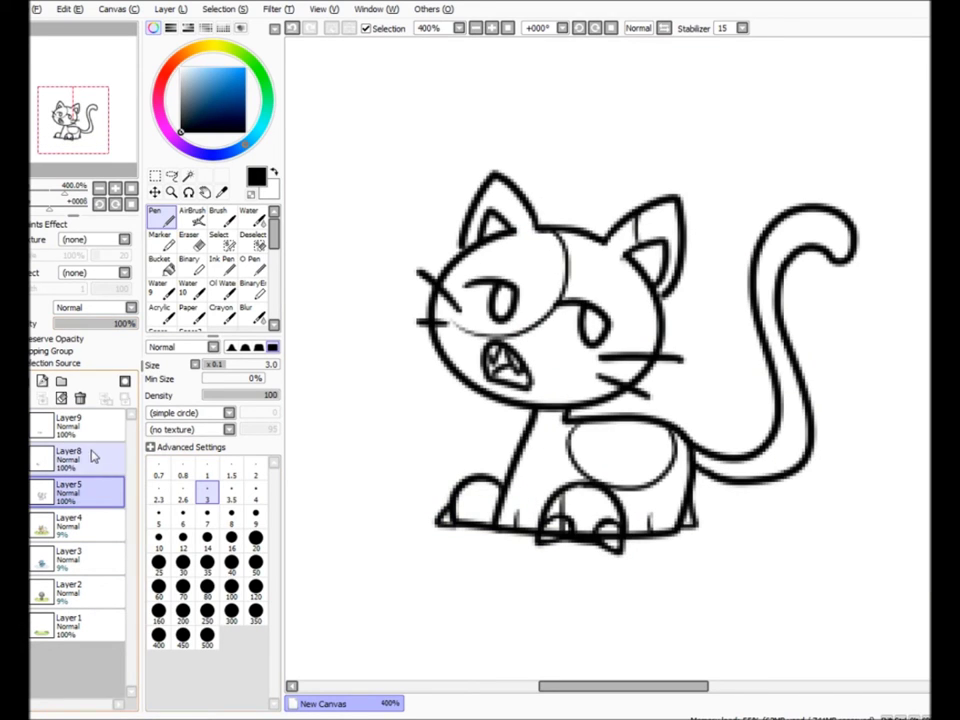
click(192, 242)
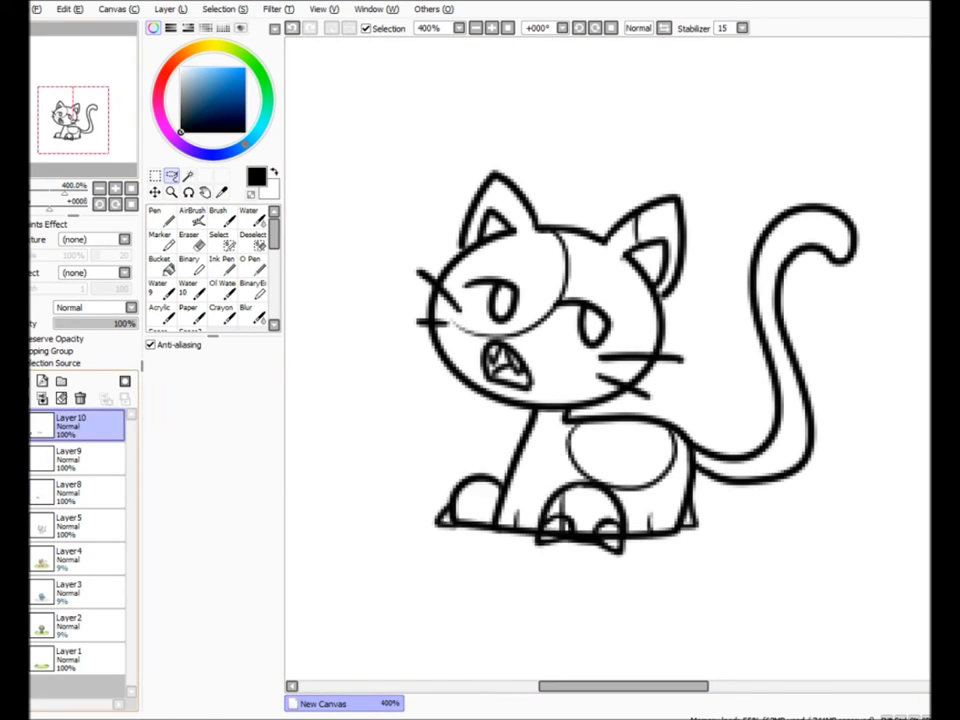
- Create a layer folder, move Layer10, Layer8 and Layer5 into it, and collapse it
click(85, 495)
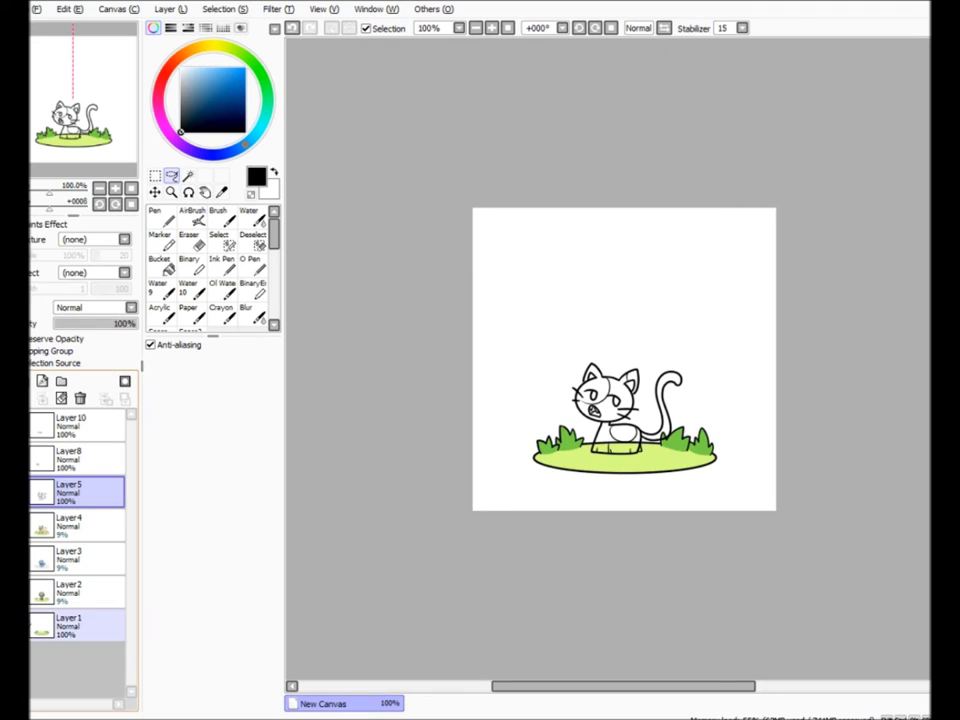
click(155, 177)
click(61, 381)
drag(66, 426, 84, 474)
drag(80, 428, 88, 498)
drag(84, 428, 88, 464)
drag(88, 522, 89, 500)
click(79, 434)
click(42, 425)
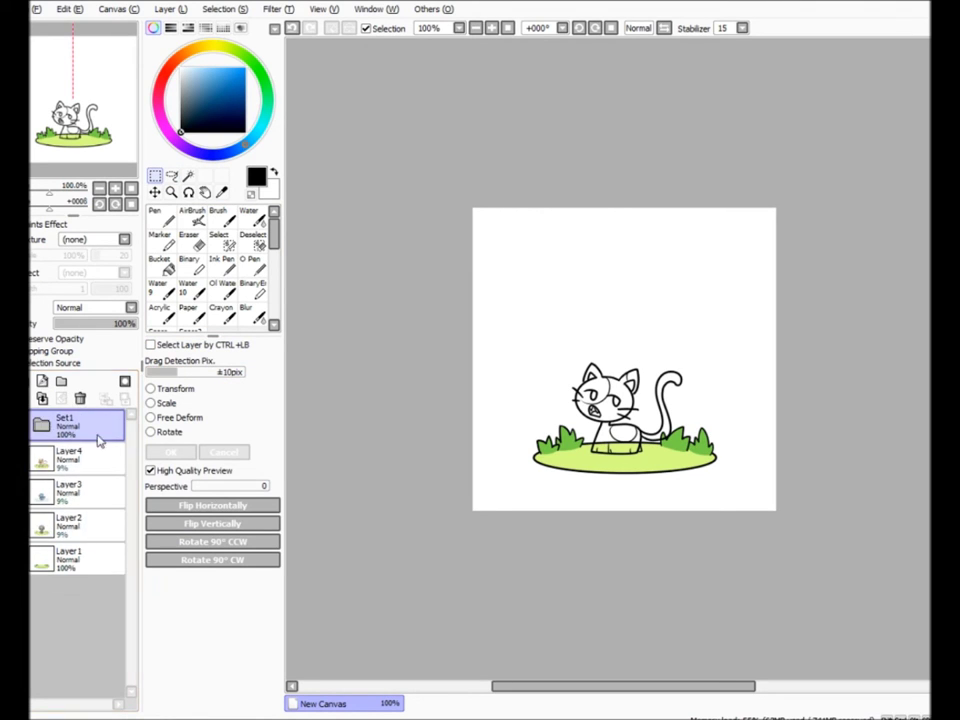
- Nudge the cat line-art folder into position on the grass with two small Transform adjustments
click(151, 389)
drag(608, 430, 614, 432)
click(175, 452)
click(492, 28)
click(151, 389)
drag(628, 492, 625, 493)
click(175, 452)
- Hide the grass layer, create a second layer folder, and fill a new layer with greyish brown as a temporary backdrop
click(20, 559)
click(61, 381)
drag(84, 426, 96, 640)
click(42, 381)
click(194, 48)
click(192, 100)
click(162, 266)
click(420, 340)
- On a new layer in Set2, paint the inside of the cat's head, body and tail cream with the Pen at size 10
click(90, 461)
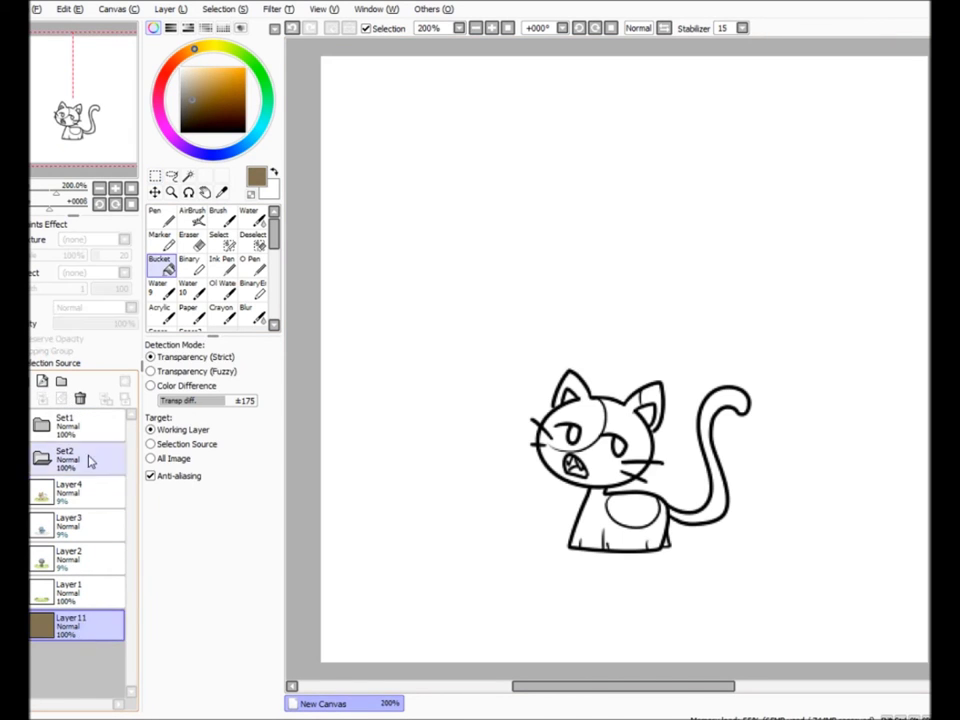
click(42, 381)
click(161, 217)
click(492, 28)
click(80, 122)
click(20, 657)
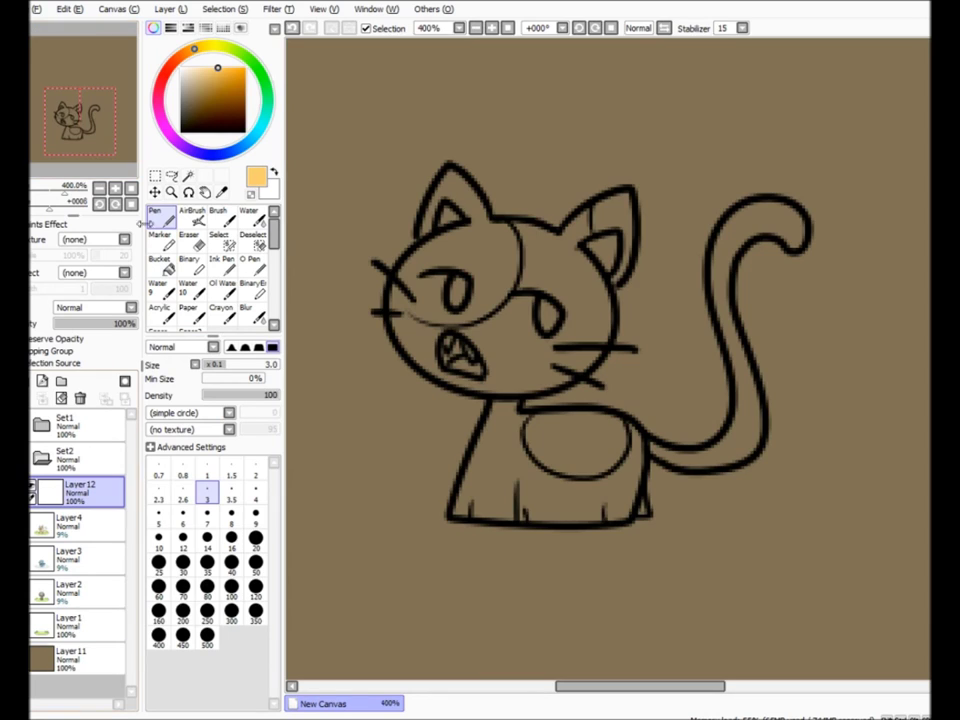
click(192, 68)
click(159, 540)
mouse_move(538, 282)
mouse_down()
mouse_move(523, 347)
mouse_move(583, 274)
mouse_move(596, 306)
mouse_move(523, 378)
mouse_move(415, 318)
mouse_move(410, 258)
mouse_move(445, 212)
mouse_move(567, 243)
mouse_up()
mouse_move(531, 456)
mouse_down()
mouse_move(660, 450)
mouse_move(745, 215)
mouse_up()
- Fill the remaining gaps in both ears and the cat's chest and hindquarters with cream using the Pen at size 5
key(e)
key(n)
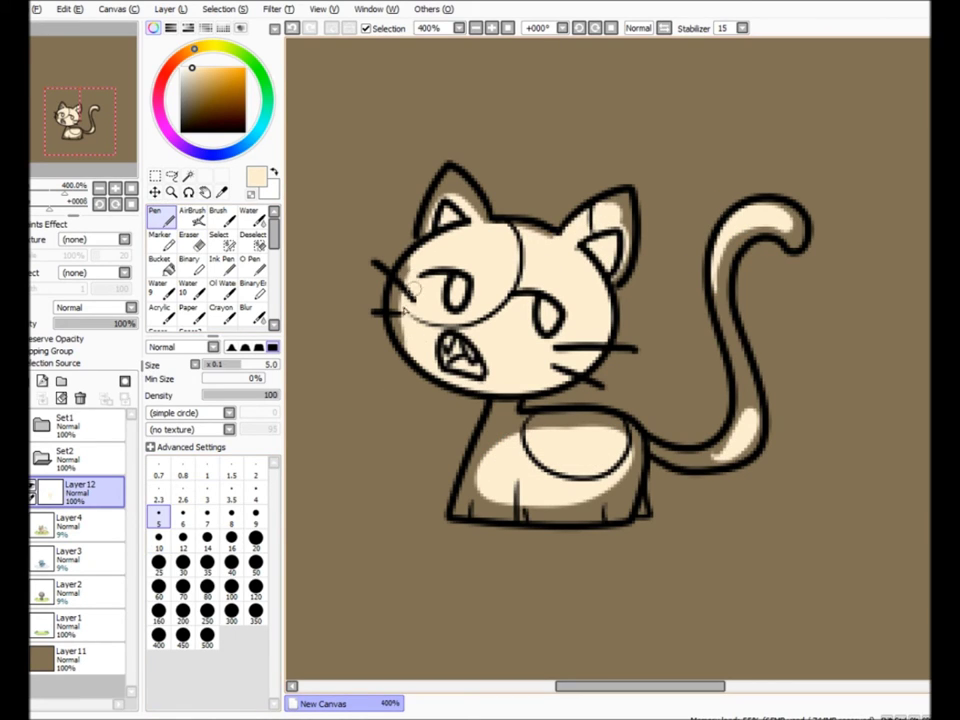
drag(482, 230, 475, 205)
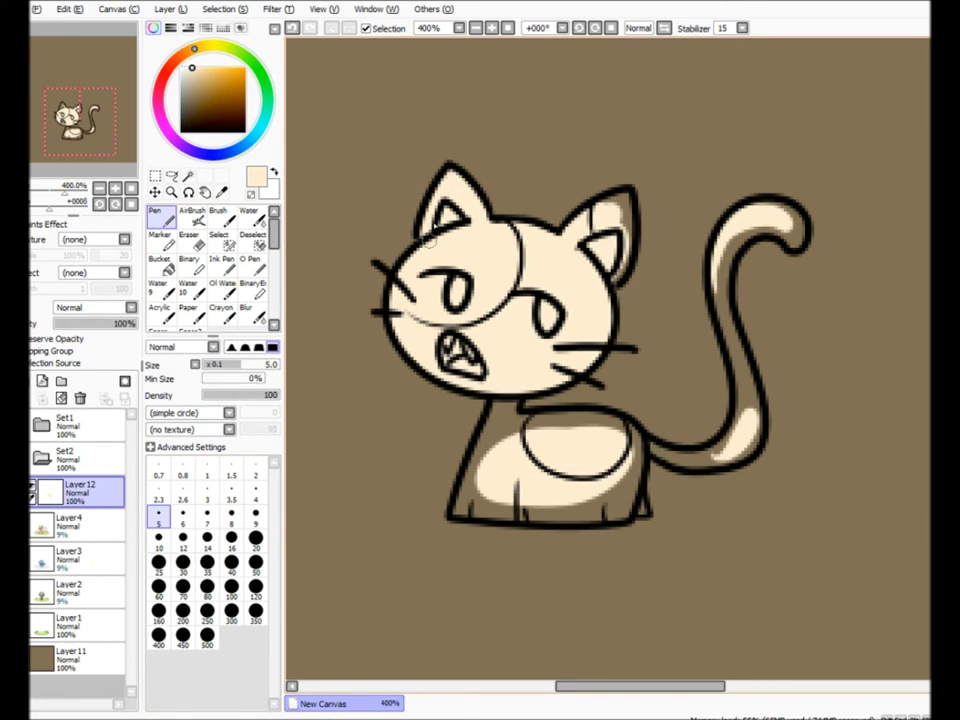
drag(626, 262, 617, 200)
mouse_move(508, 408)
mouse_down()
mouse_move(518, 389)
mouse_move(551, 422)
mouse_move(630, 435)
mouse_move(624, 500)
mouse_move(634, 527)
mouse_up()
- Erase the hind foot's outline on Layer5 and redraw it in black with the Pen at size 3 as a plain closed corner
click(41, 424)
click(100, 527)
key(e)
right_click(626, 522)
click(155, 230)
drag(644, 464, 633, 525)
key(ctrl+z)
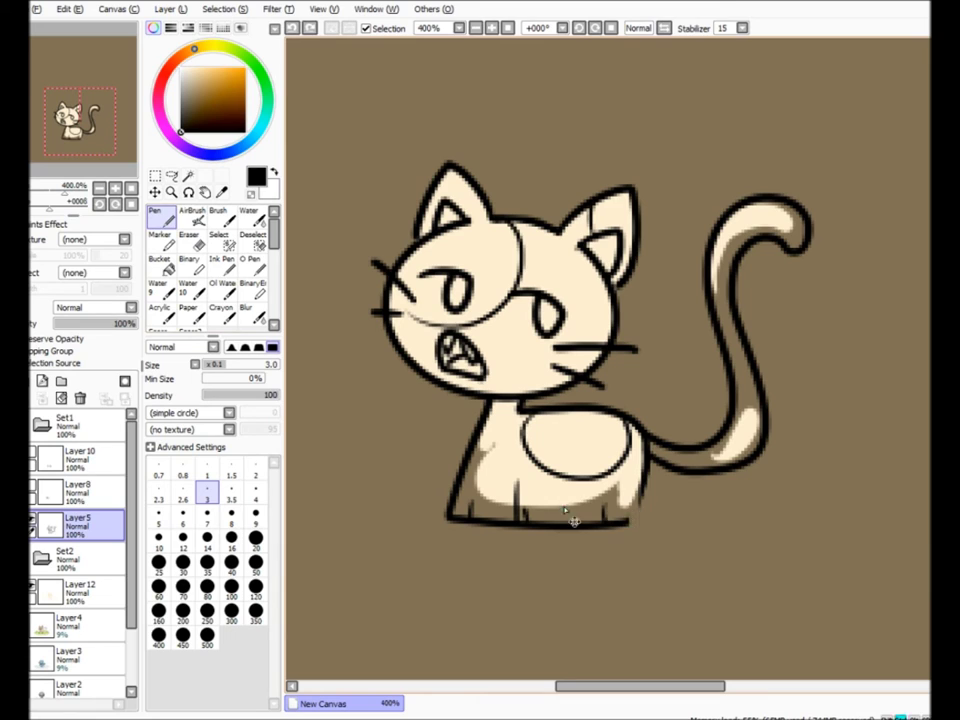
click(194, 242)
- Sample the cream and finish filling the legs, lower body and tail on Layer12, erasing paint that spills below the feet
click(222, 192)
click(502, 462)
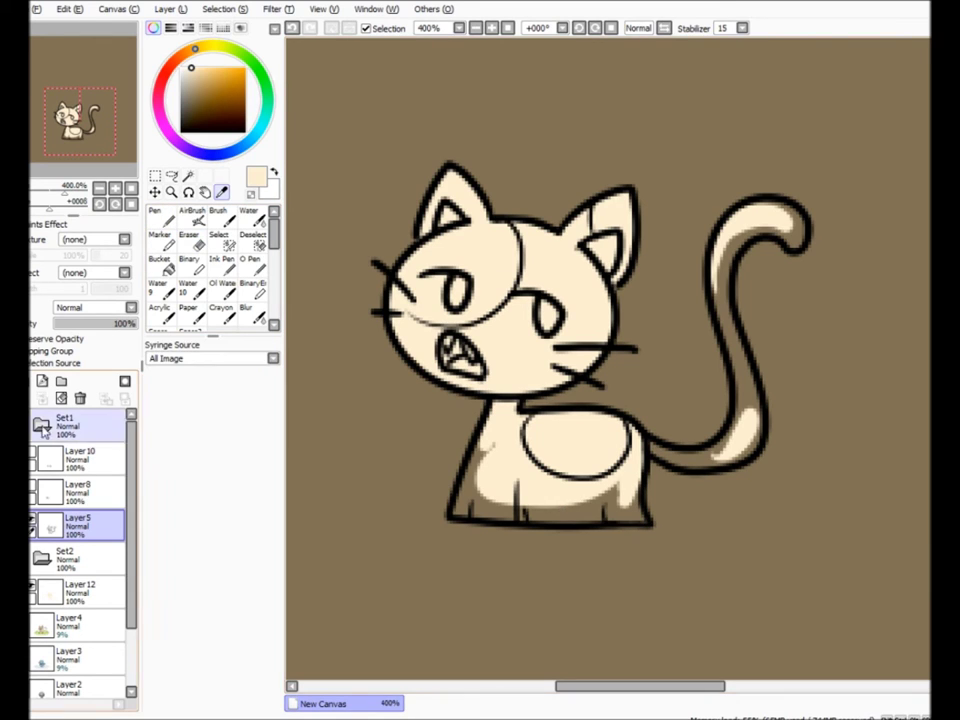
click(42, 424)
click(90, 492)
click(160, 218)
click(159, 540)
drag(520, 500, 604, 500)
click(159, 517)
mouse_move(488, 449)
mouse_down()
mouse_move(476, 457)
mouse_move(500, 507)
mouse_move(488, 523)
mouse_move(641, 517)
mouse_up()
key(e)
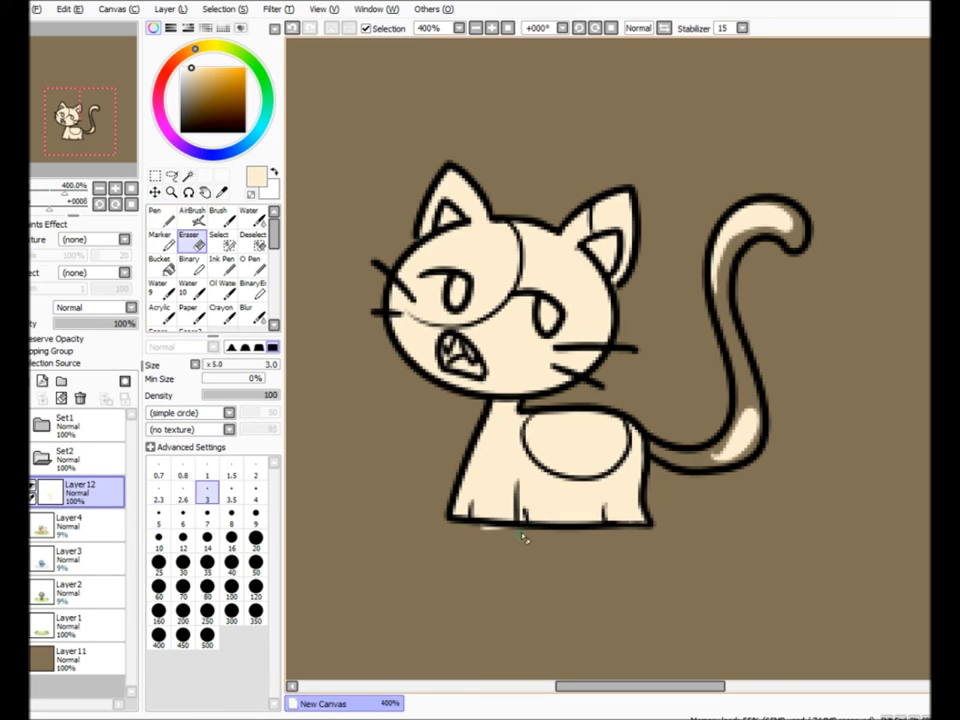
key(n)
mouse_move(645, 440)
mouse_down()
mouse_move(735, 445)
mouse_move(745, 410)
mouse_move(720, 278)
mouse_move(751, 228)
mouse_up()
- Add a new layer clipped to the cream base coat in Set2 and hide the brown backdrop layer
click(42, 381)
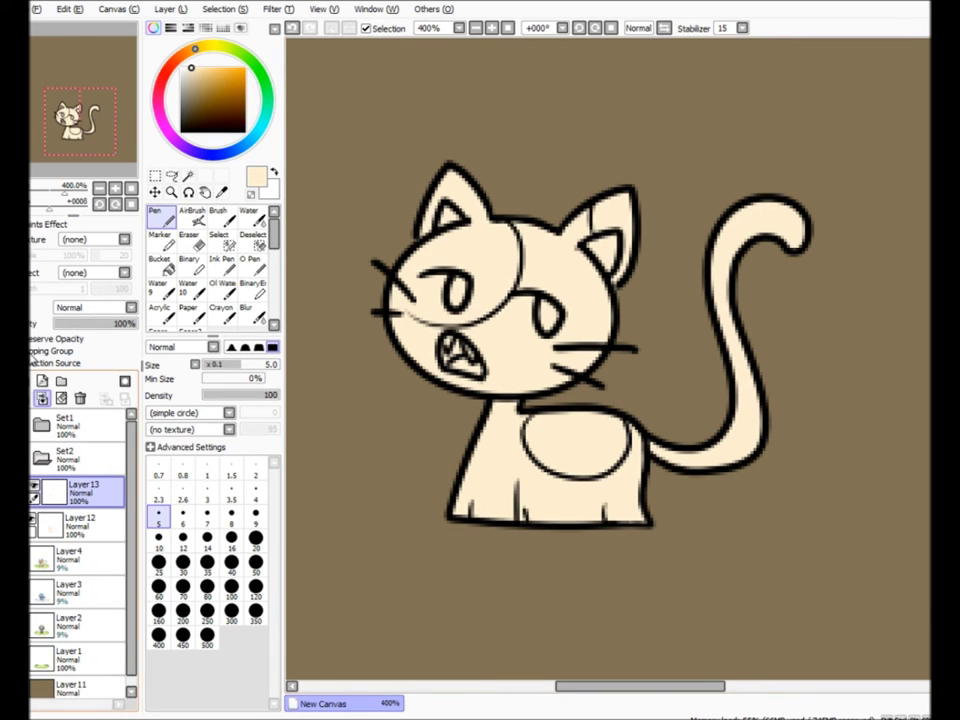
click(20, 684)
click(131, 188)
scroll(109, 649, down, 1)
click(20, 648)
click(20, 648)
click(492, 28)
click(492, 28)
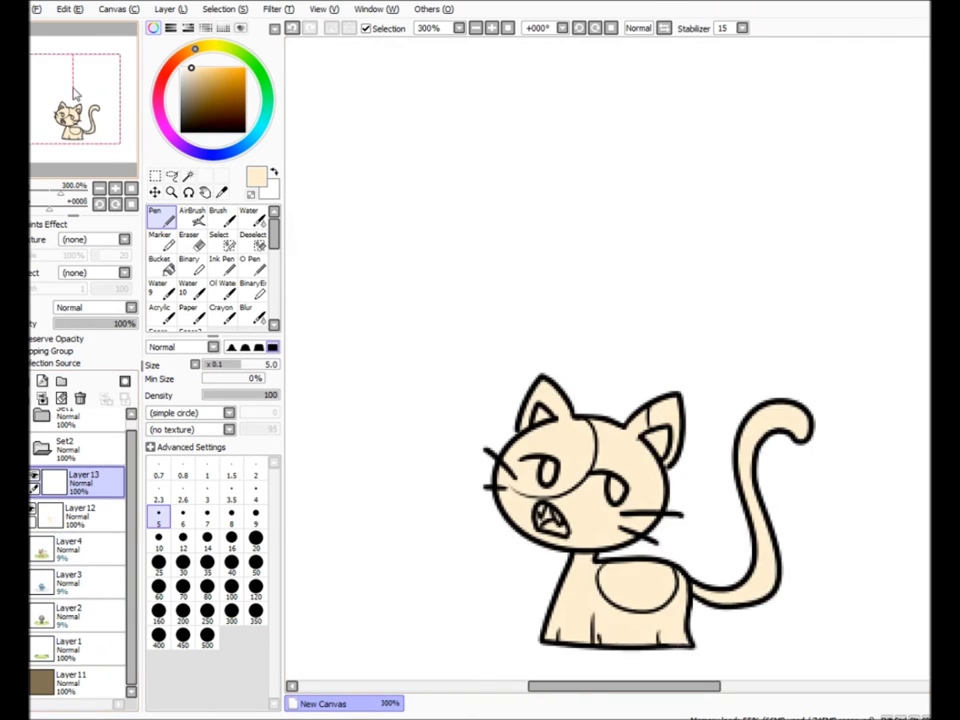
click(76, 120)
click(492, 28)
scroll(65, 425, up, 1)
- Paint golden-orange patches over one side of the face, the ears, the back spot and the tail on Layer13
click(42, 425)
click(88, 520)
key(e)
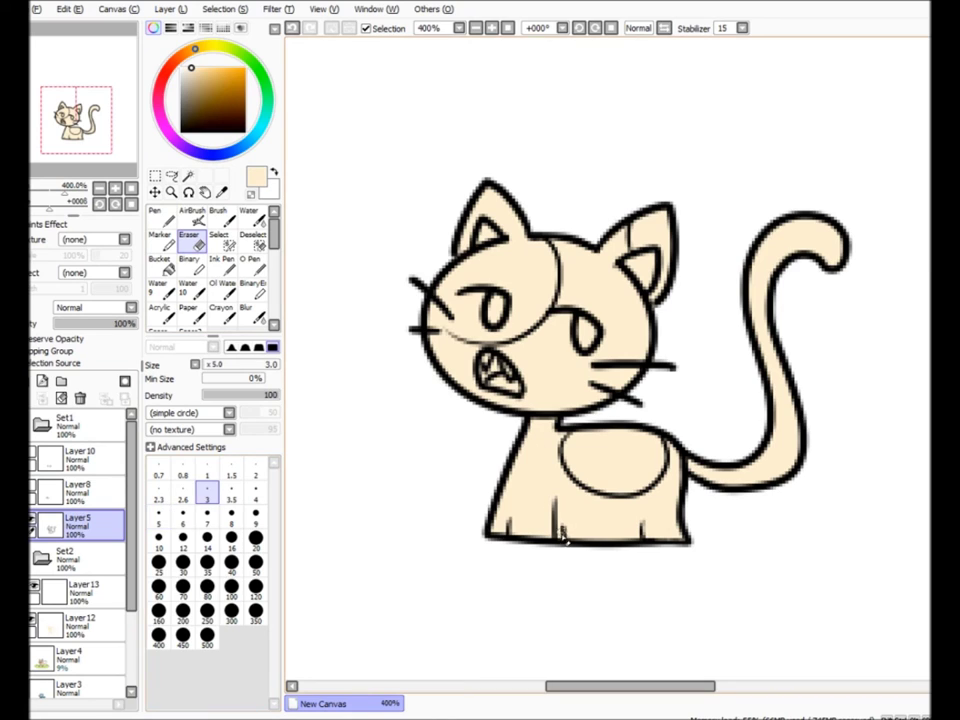
click(88, 592)
click(219, 79)
key(n)
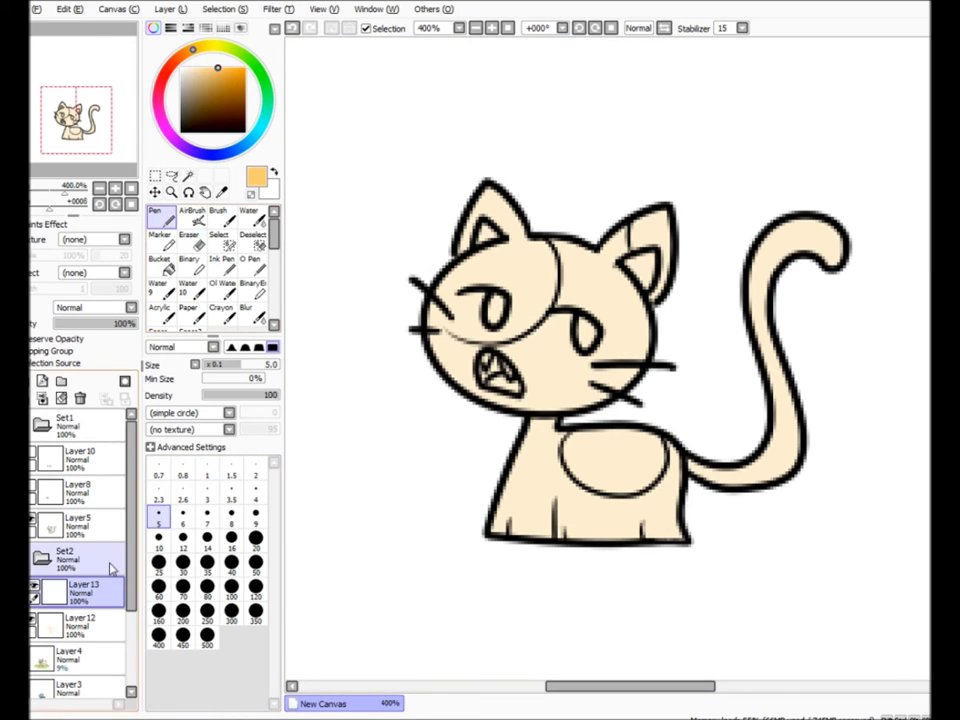
mouse_move(540, 268)
mouse_down()
mouse_move(445, 305)
mouse_move(500, 215)
mouse_up()
drag(645, 215, 672, 262)
drag(645, 436, 580, 447)
drag(838, 222, 814, 236)
key(ctrl+z)
mouse_move(758, 290)
mouse_down()
mouse_move(763, 424)
mouse_move(689, 458)
mouse_up()
- Draw a thin black line on Layer5 at the tail patch's edge and erase stray orange from the eye on Layer13
click(181, 132)
click(85, 525)
click(207, 491)
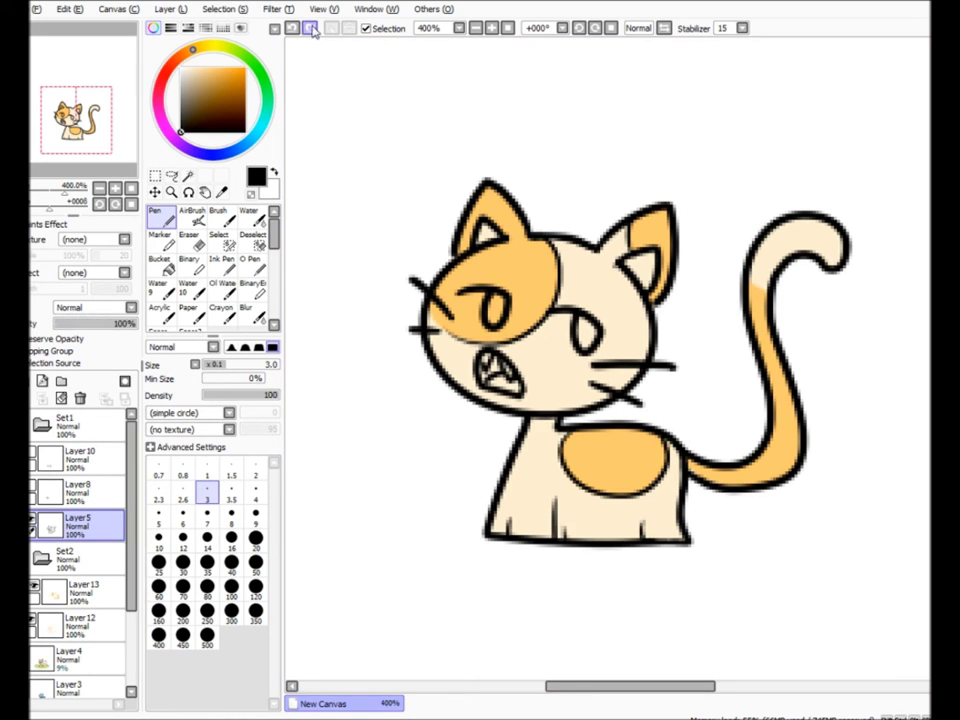
click(98, 598)
click(192, 241)
click(159, 516)
mouse_move(498, 290)
mouse_down()
mouse_move(493, 318)
mouse_move(499, 298)
mouse_up()
- On a new layer between the cream base and the orange patches, paint the inner ears and tongue light orange-pink
click(75, 625)
click(42, 381)
key(n)
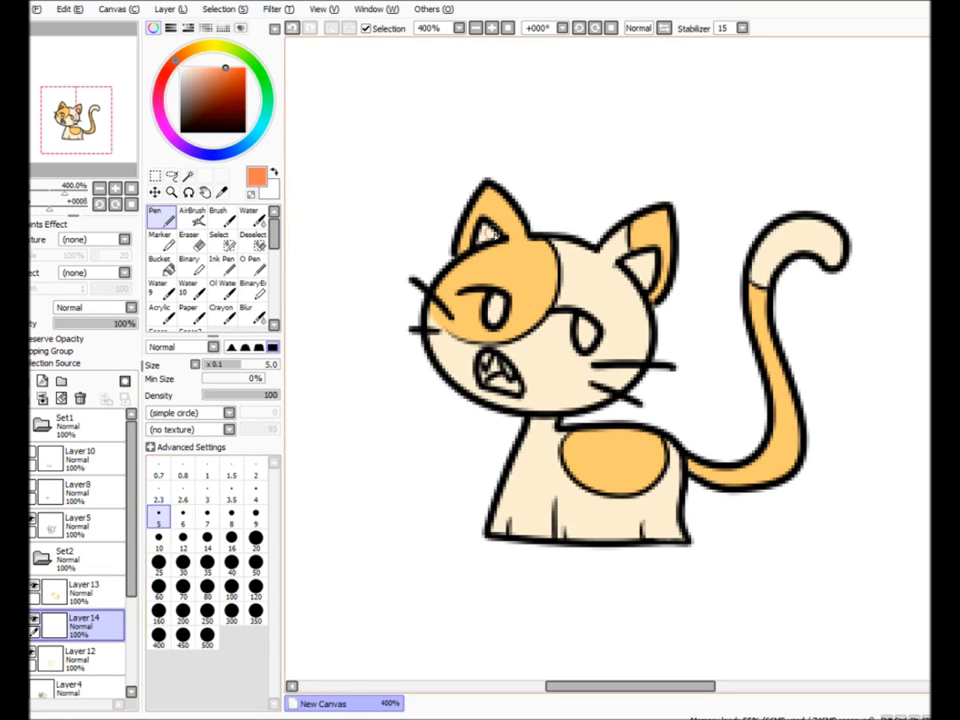
key(ctrl+z)
key(ctrl+z)
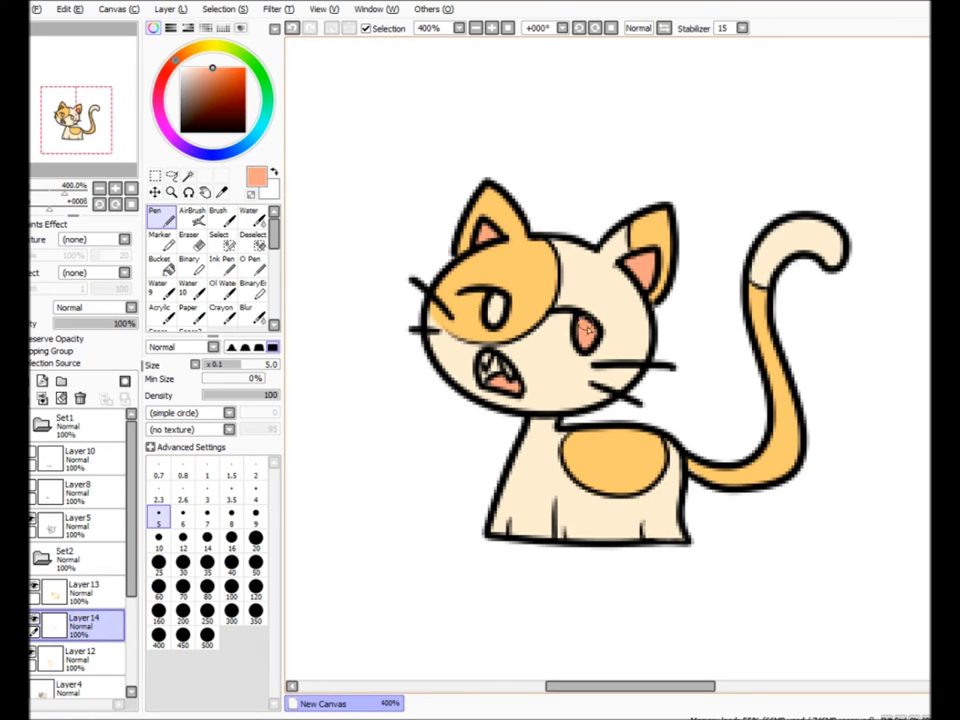
key(ctrl+z)
key(ctrl+z)
- Recolour the inner ears and tongue salmon pink by filling a new layer over Layer14 and combining the two
click(166, 72)
click(34, 351)
click(42, 381)
click(166, 266)
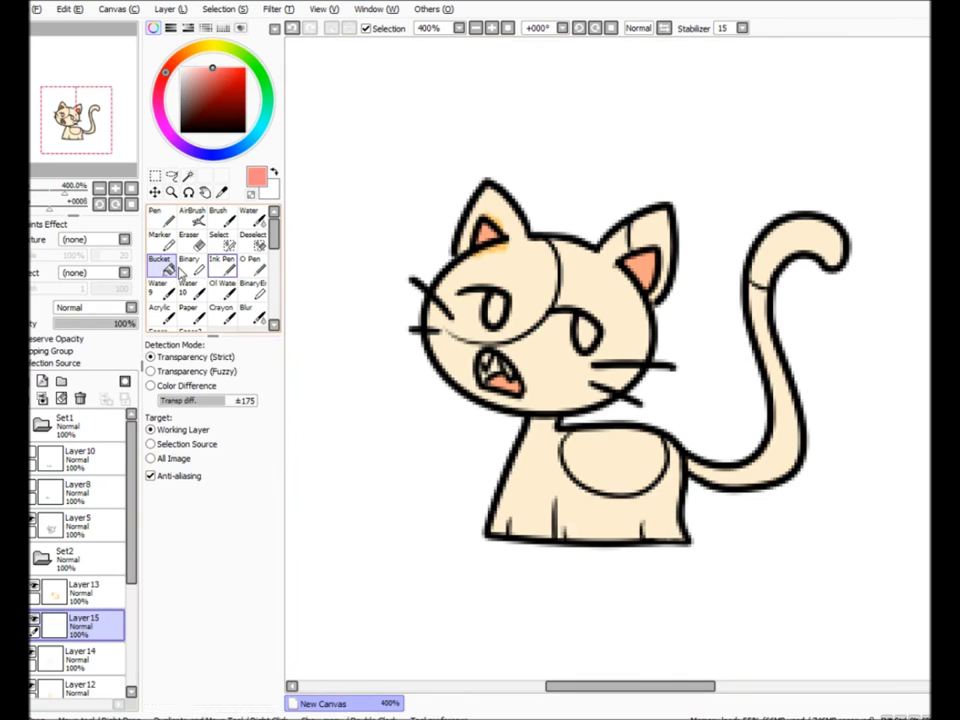
click(350, 330)
click(42, 398)
click(32, 351)
click(156, 216)
drag(585, 322, 586, 344)
key(ctrl+z)
key(ctrl+z)
- Paint the eyes and teeth white on a new layer beneath the pink one
click(181, 68)
click(80, 658)
click(42, 381)
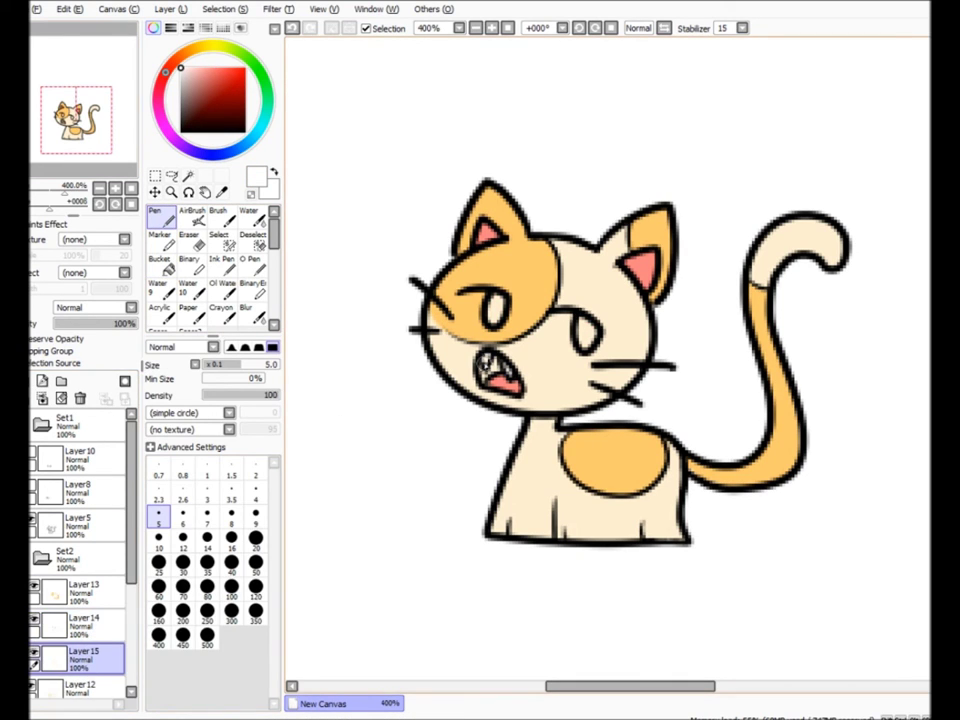
- Paint the inside of the mouth black on another new layer beneath the white one
click(181, 122)
click(80, 688)
click(42, 381)
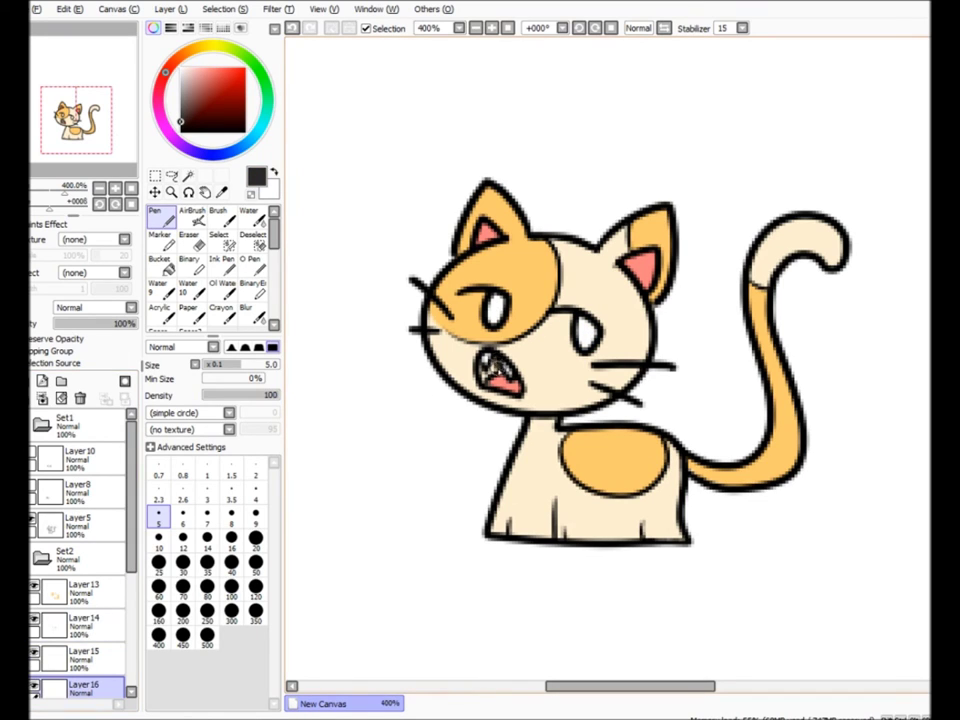
click(181, 132)
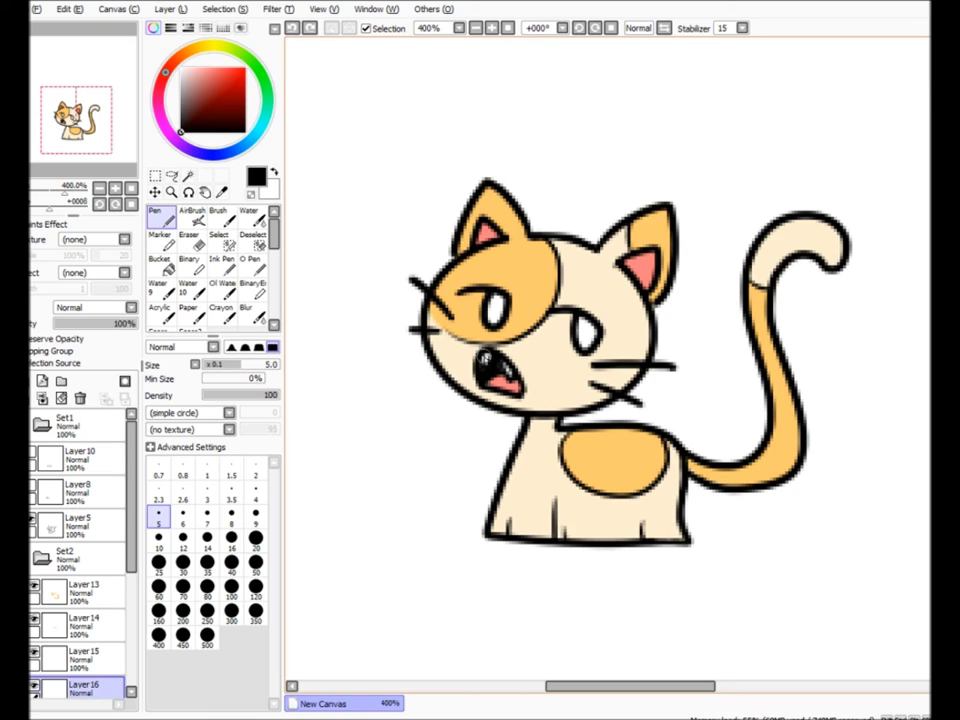
- Sample the salmon pink from the inner ear and touch up the tongue on Layer14
click(221, 192)
click(487, 236)
click(162, 218)
click(78, 626)
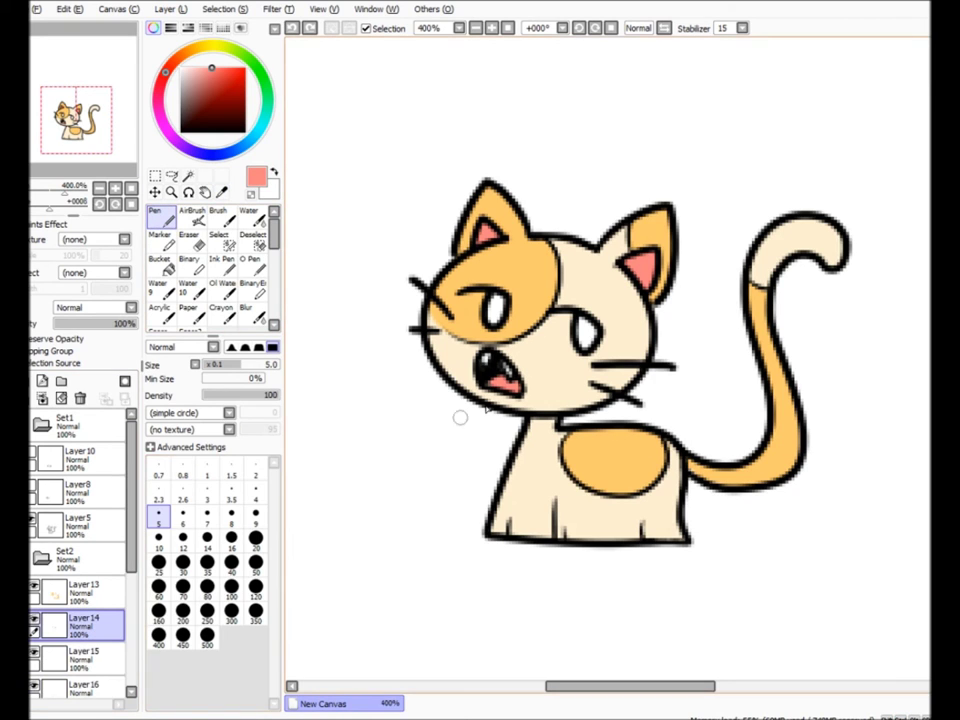
- Try dark grey fur by filling a new layer clipped above the cream base, and toggle it to compare
drag(131, 520, 131, 557)
click(90, 656)
click(42, 381)
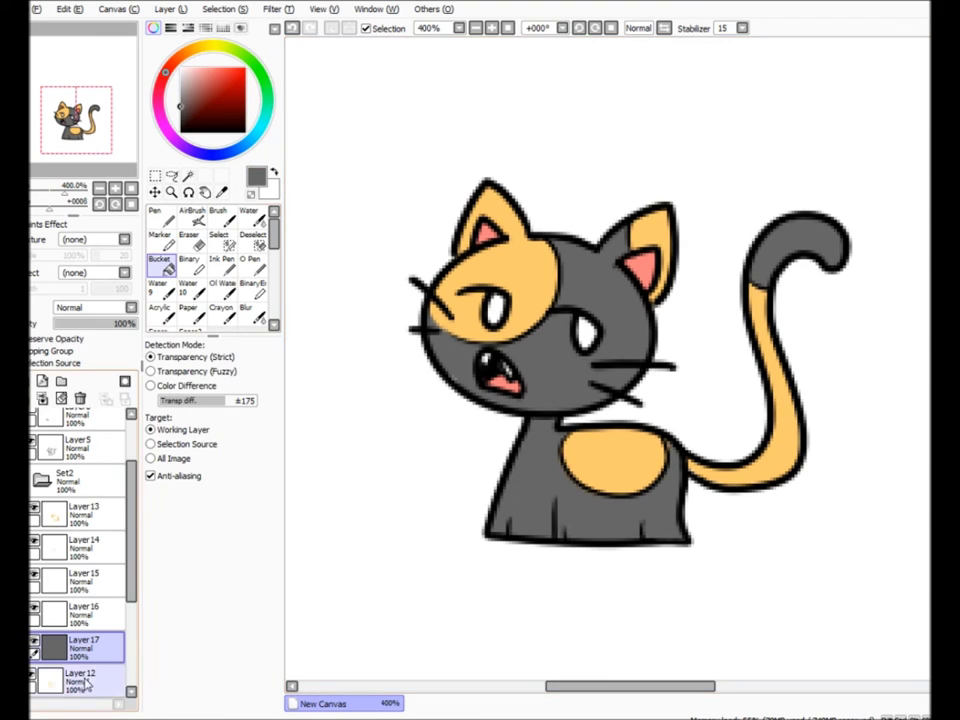
click(80, 680)
click(34, 641)
- Sample the cream fur colour and try a darker, muted version of it as the fill on Layer17
click(221, 192)
click(455, 362)
click(162, 218)
click(34, 641)
click(34, 641)
click(58, 648)
click(34, 641)
drag(201, 76, 204, 91)
click(162, 266)
click(440, 260)
- Try orange-brown and a duller brown as the fur fill on Layer17, toggling the layer to compare with the cream
click(186, 52)
click(212, 84)
click(395, 278)
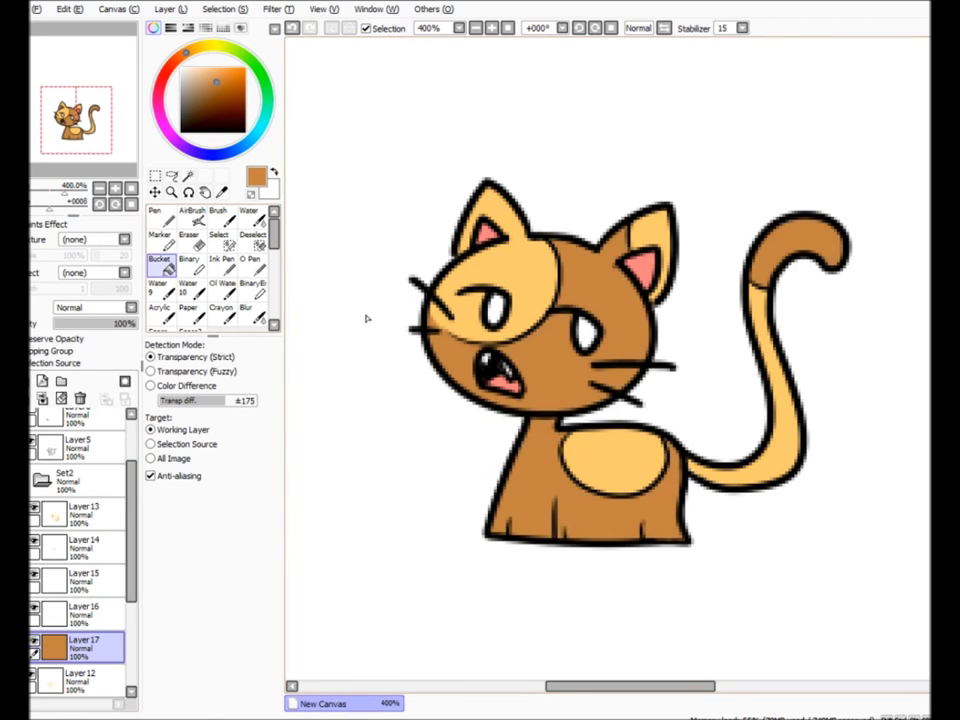
click(198, 90)
click(34, 641)
click(34, 641)
click(34, 641)
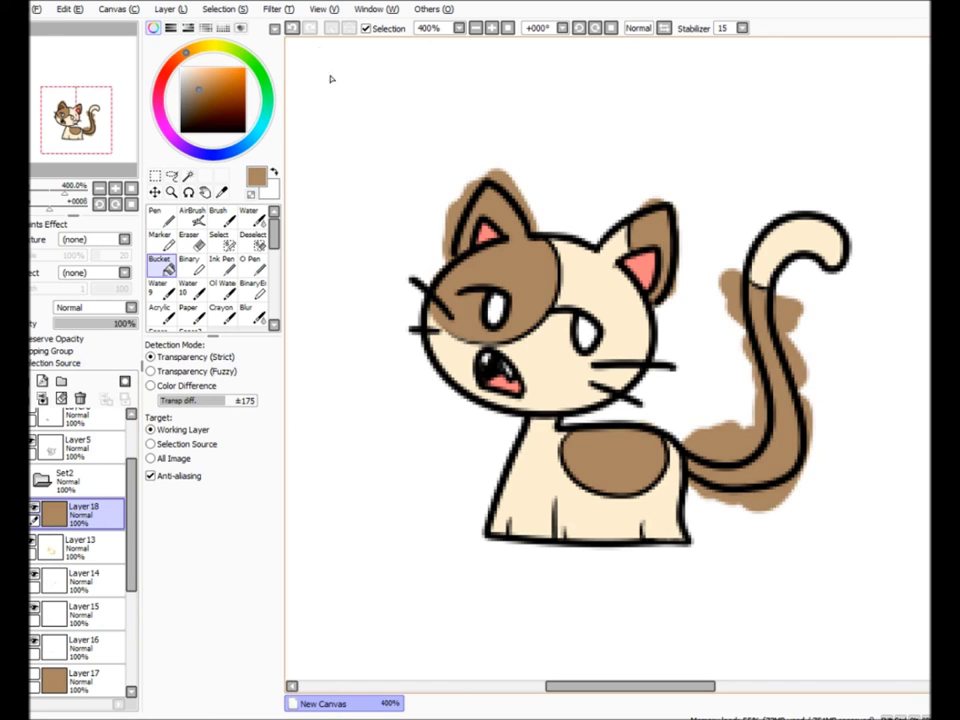
- Undo the brown fill over the orange patches and compare the fur with Layer17 shown and hidden, leaving it hidden
key(ctrl+z)
key(ctrl+z)
key(ctrl+z)
click(34, 641)
click(34, 641)
click(34, 641)
click(34, 641)
click(34, 641)
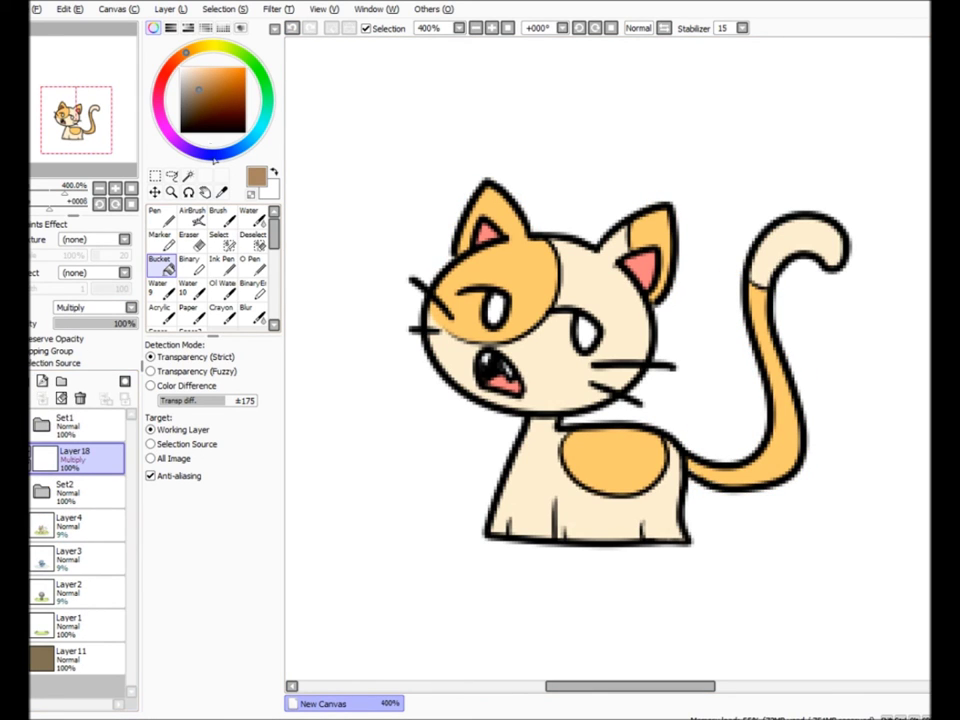
- Paint black shadows on the neck, ears, mouth and around the eyes on the Multiply layer, set to 33% opacity
click(181, 131)
click(158, 213)
mouse_move(562, 442)
mouse_down()
mouse_move(513, 444)
mouse_move(563, 421)
mouse_up()
click(77, 324)
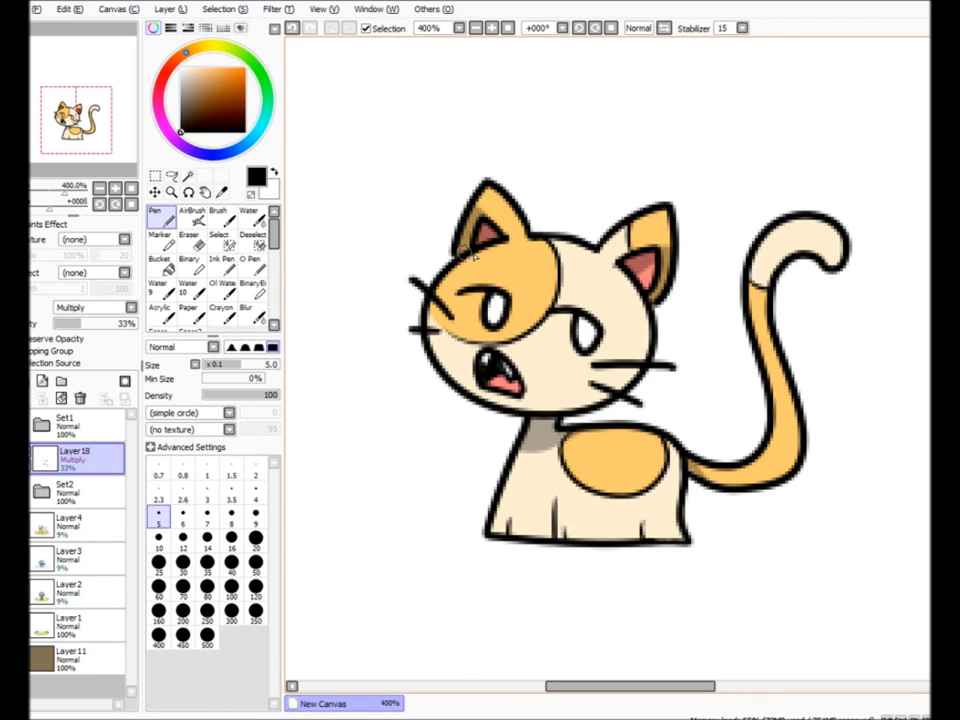
drag(510, 388, 488, 362)
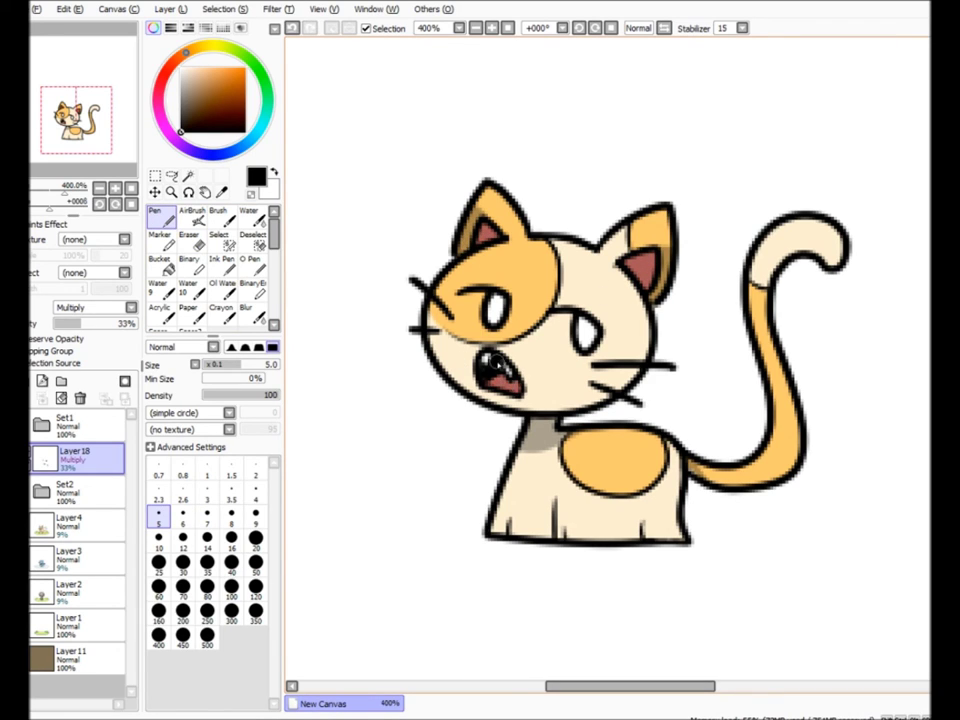
drag(455, 311, 505, 312)
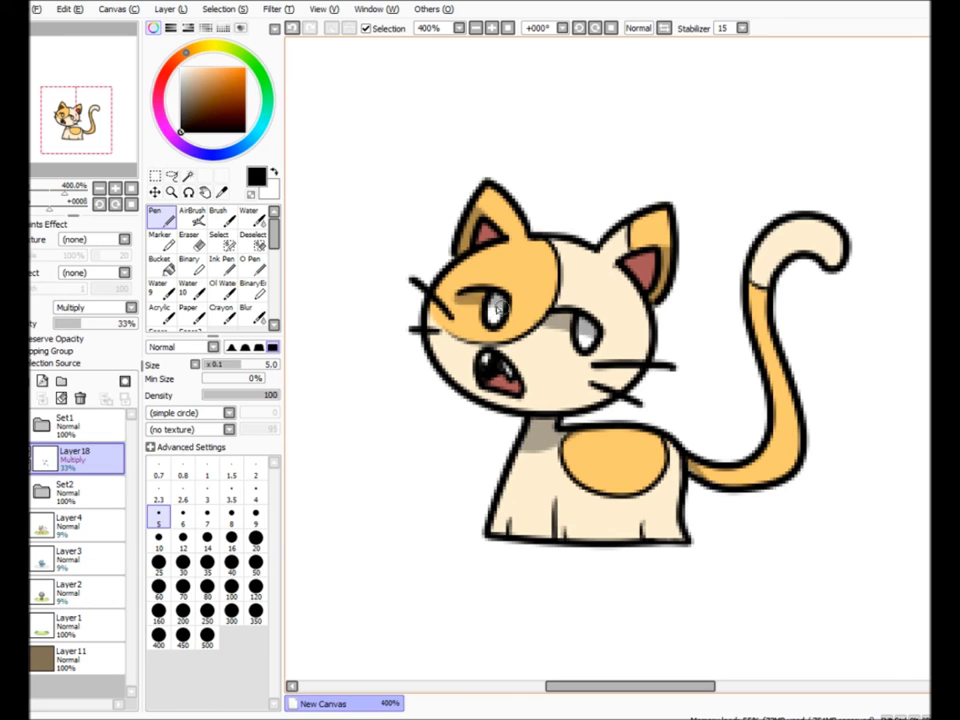
- Add thin shading strokes along the cat's legs and lower body on the Multiply layer
key(e)
key(n)
click(120, 606)
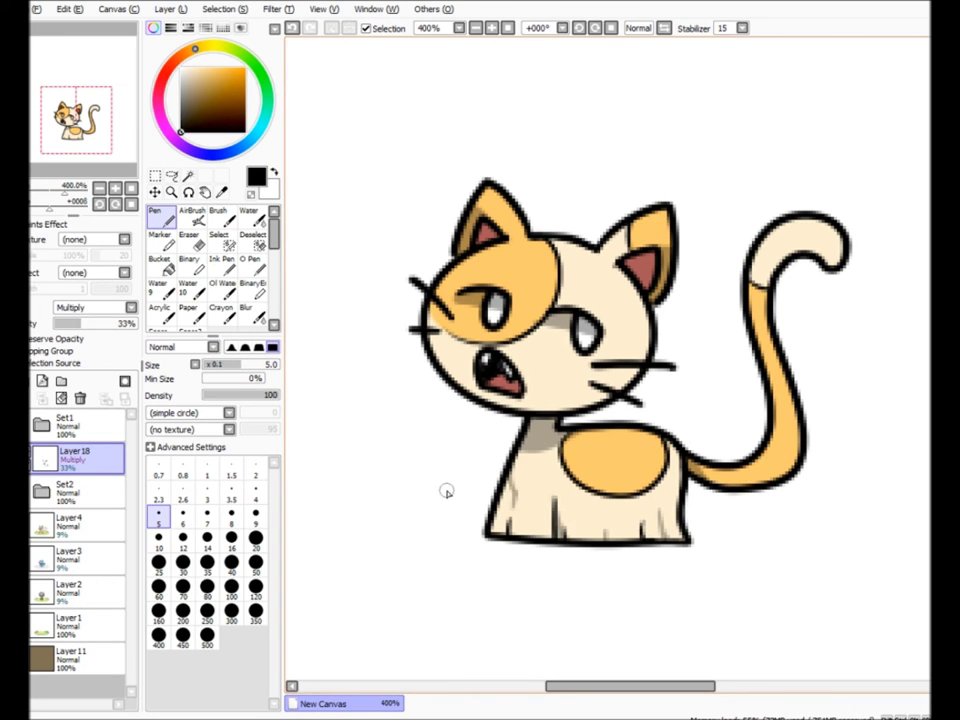
drag(518, 443, 494, 520)
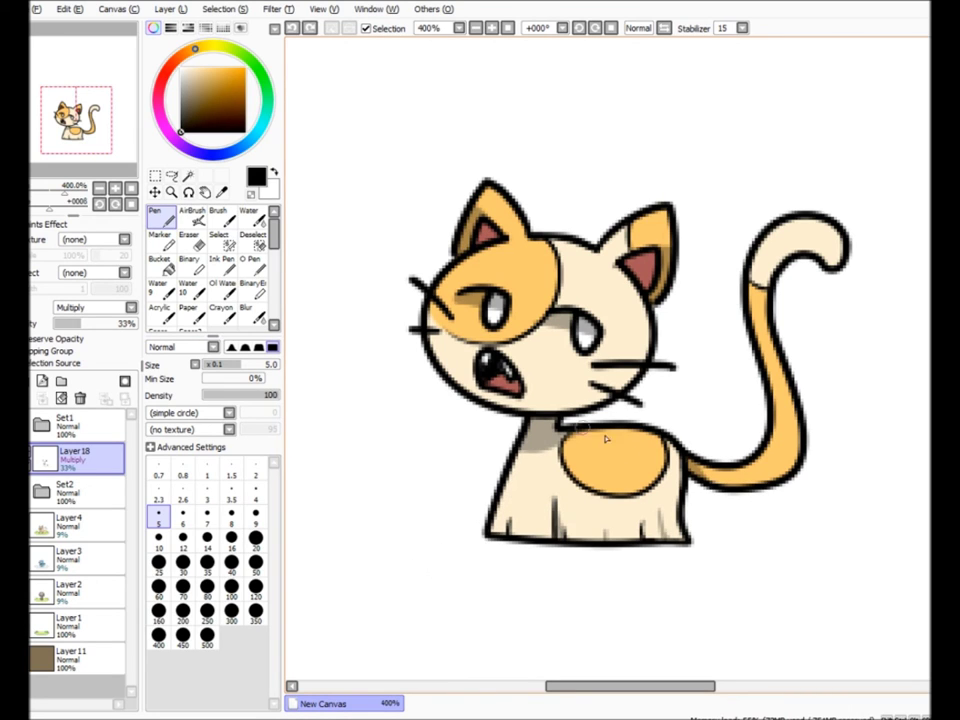
- Shorten the black line dividing the front legs on Layer5 using the Eraser at size 3
key(e)
click(41, 424)
click(78, 525)
drag(555, 498, 544, 522)
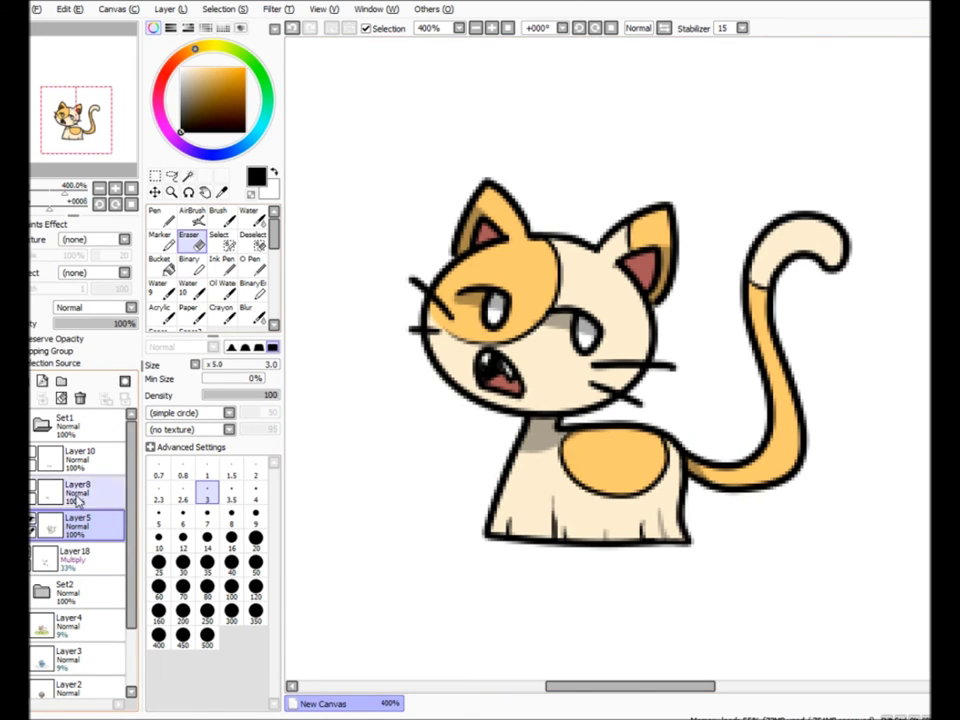
- Shade the upper edge of the orange back patch beneath the head on the Multiply layer
click(75, 555)
click(167, 218)
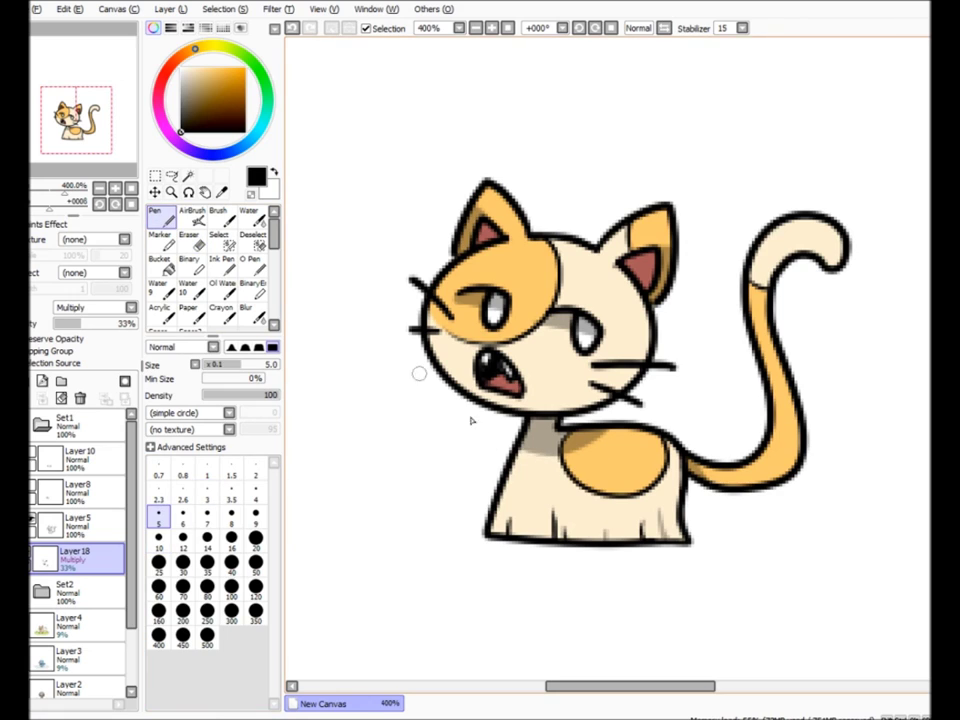
drag(548, 336, 455, 318)
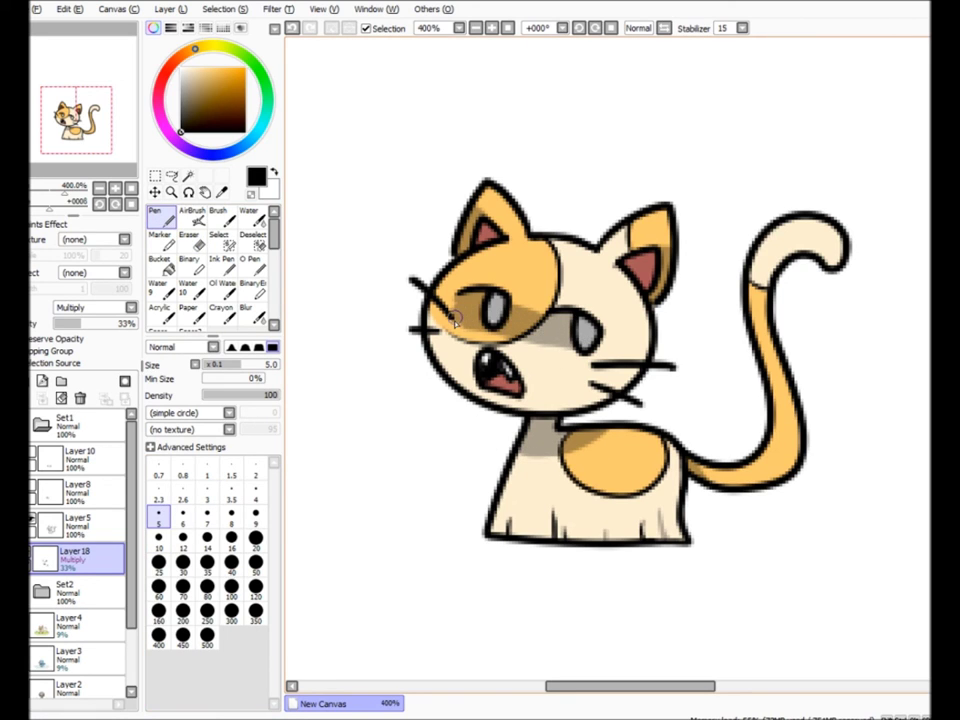
key(ctrl+z)
- Erase the shadow from the whites of both eyes and add fine fur strokes to the front leg at pen size 3
key(e)
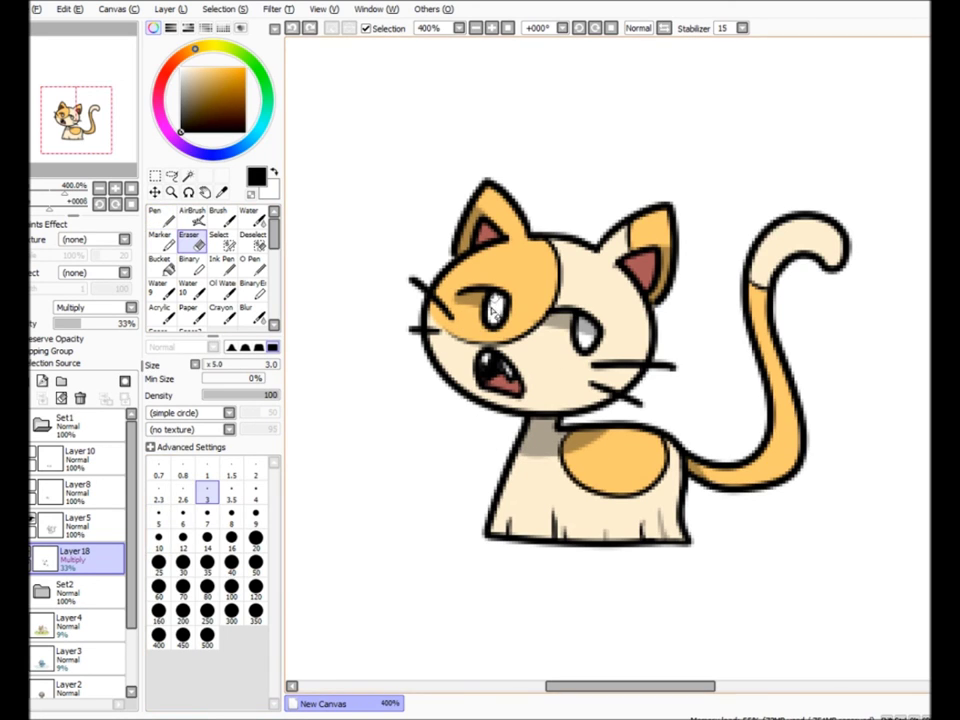
key(n)
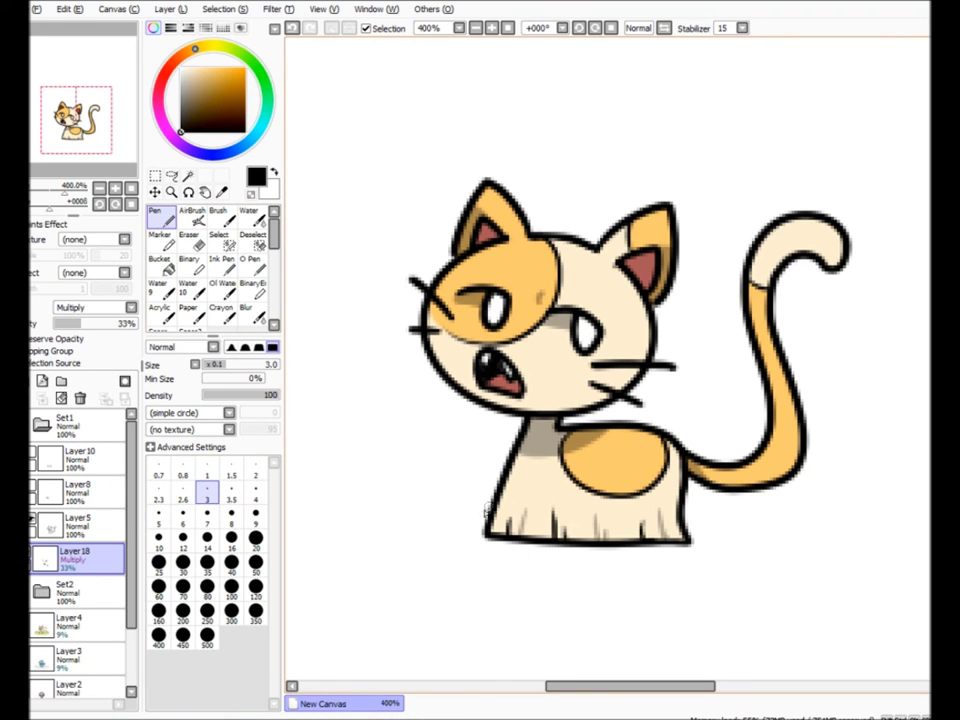
click(507, 28)
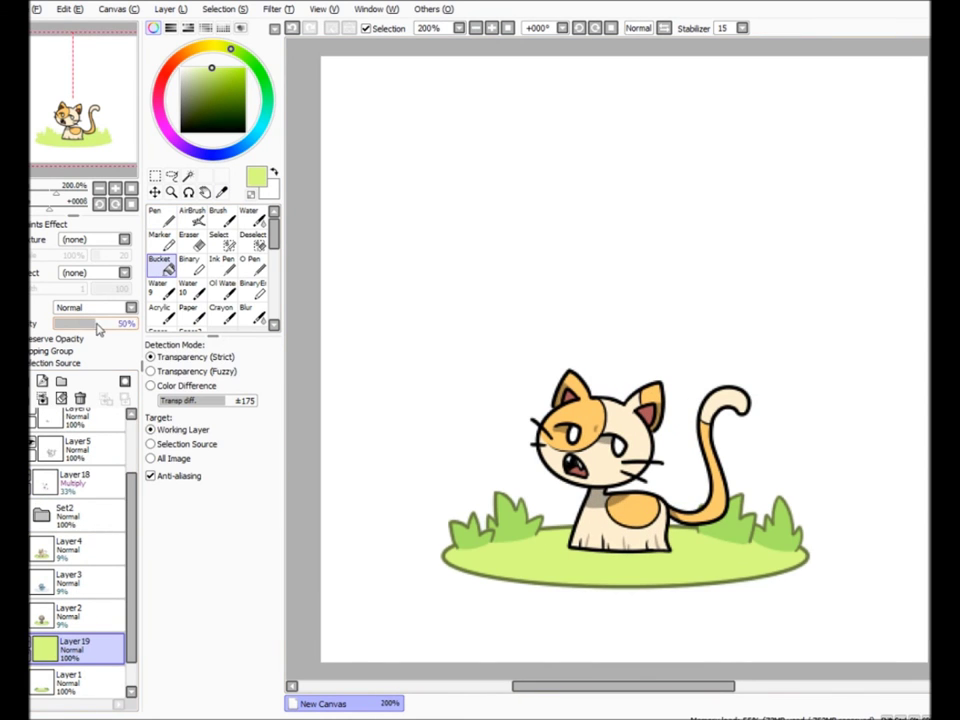
- Expand the Set2 folder and look through its layers and the neighbouring ones in the layer stack
scroll(43, 542, up, 2)
click(60, 525)
scroll(60, 600, down, 3)
click(70, 614)
scroll(69, 589, up, 3)
click(69, 589)
scroll(43, 542, down, 1)
click(43, 542)
scroll(43, 542, down, 5)
click(35, 440)
click(35, 440)
scroll(36, 440, up, 6)
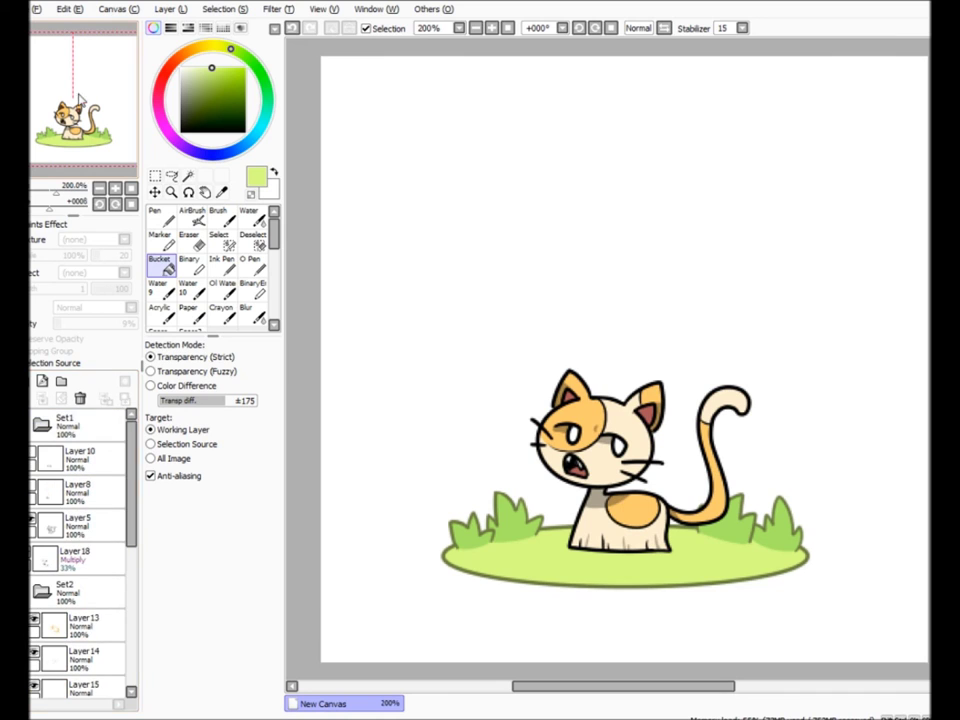
- Choose a light orange-red colour and the Pen at size 5, and add a new layer above the Set1 folder
click(170, 66)
click(220, 68)
click(161, 217)
click(158, 516)
click(403, 140)
click(65, 425)
click(30, 384)
drag(72, 460, 67, 408)
- Check the Set1 folder and preview Layer10 and Layer8 by switching their visibility and restoring it
click(43, 459)
click(43, 459)
click(34, 485)
click(34, 485)
click(34, 518)
click(34, 518)
- Handwrite "Thanks for Watching!" with a heart outline in orange-red in the empty area above the cat
drag(462, 180, 465, 180)
mouse_move(520, 128)
mouse_down()
mouse_move(535, 166)
mouse_move(664, 160)
mouse_up()
mouse_move(455, 195)
mouse_down()
mouse_move(459, 246)
mouse_move(699, 236)
mouse_move(655, 245)
mouse_up()
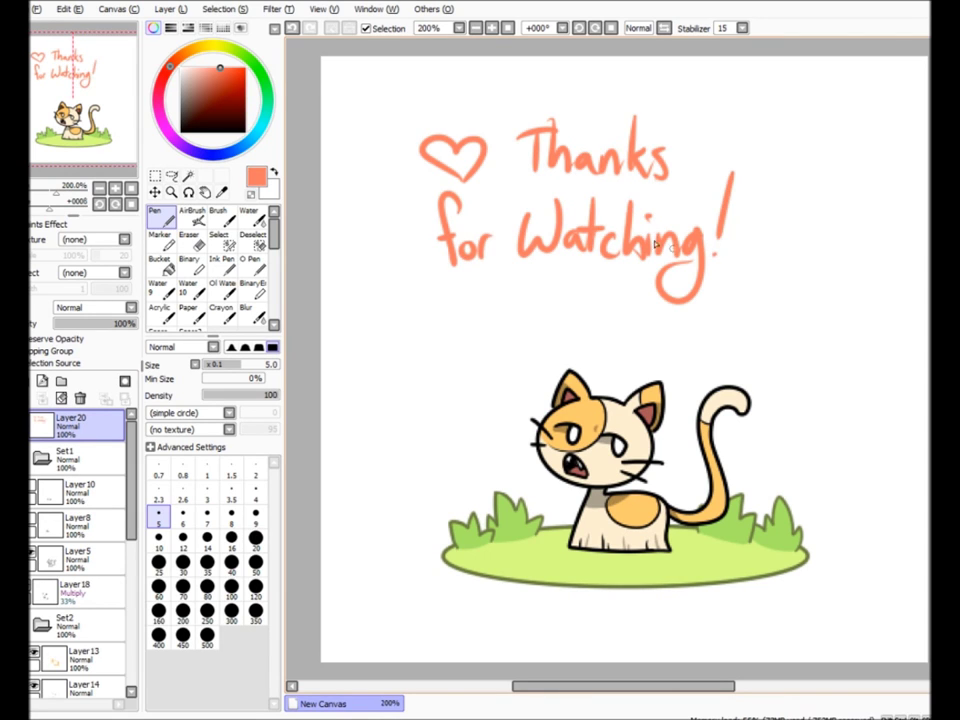